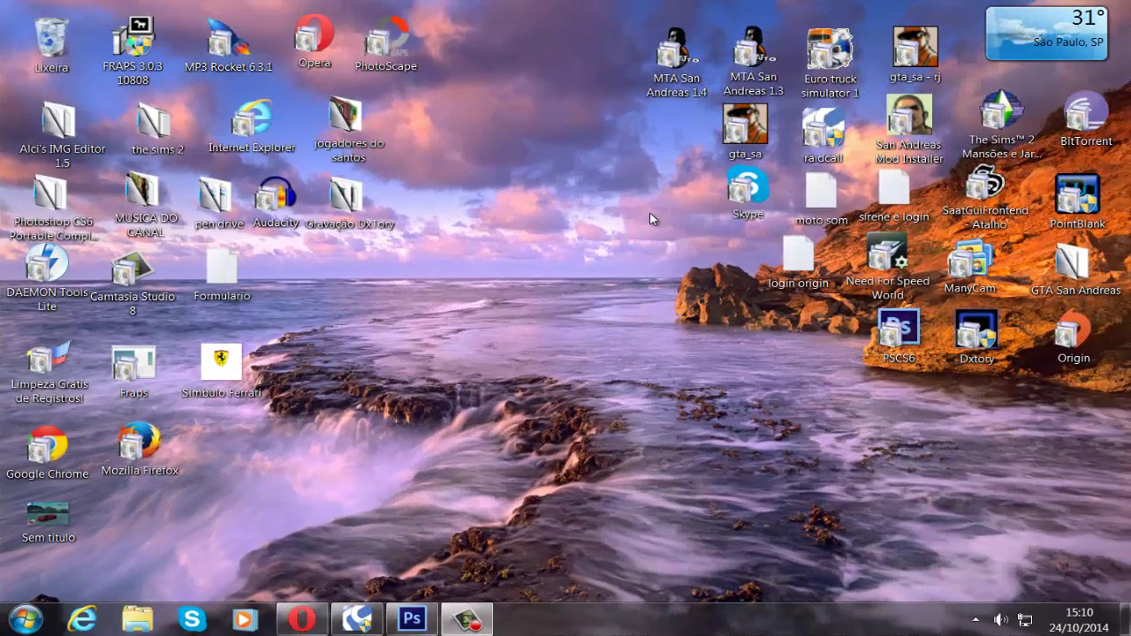
Bring up the Ferrari symbol image and trial-fill its top-left corner with white.
left_click_drag(651, 218, 468, 442)
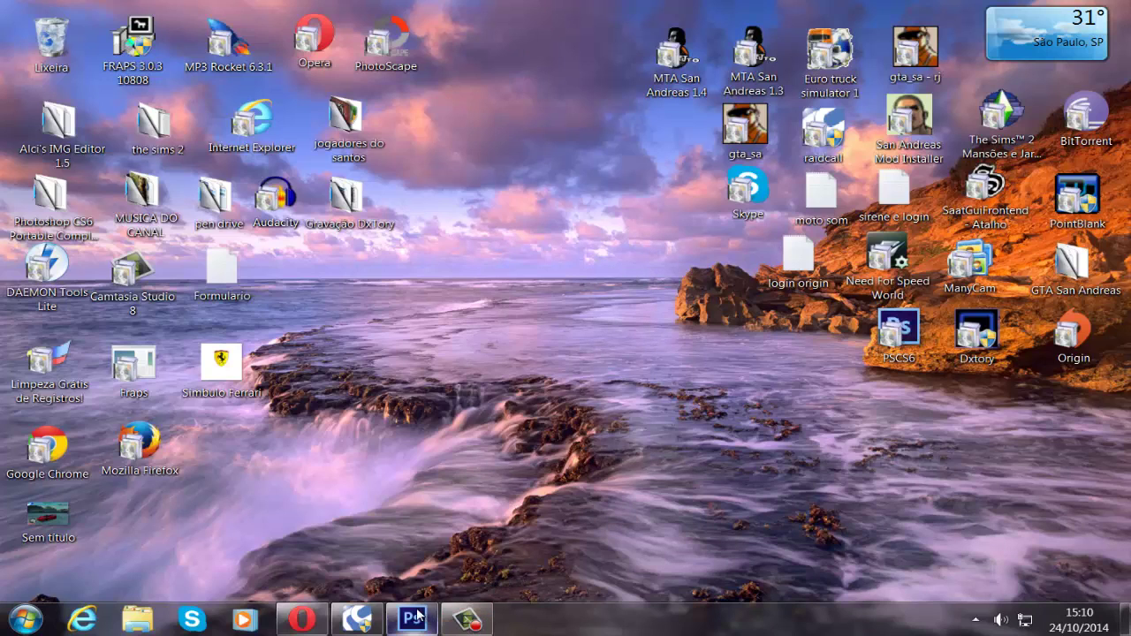
left_click_drag(416, 625, 471, 629)
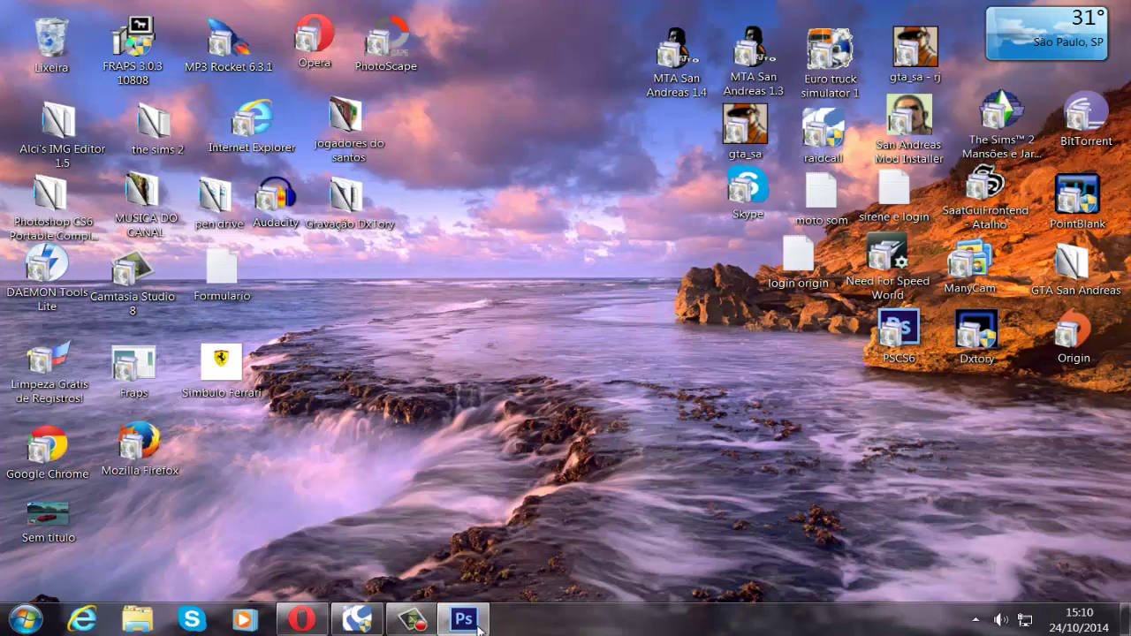
left_click(471, 628)
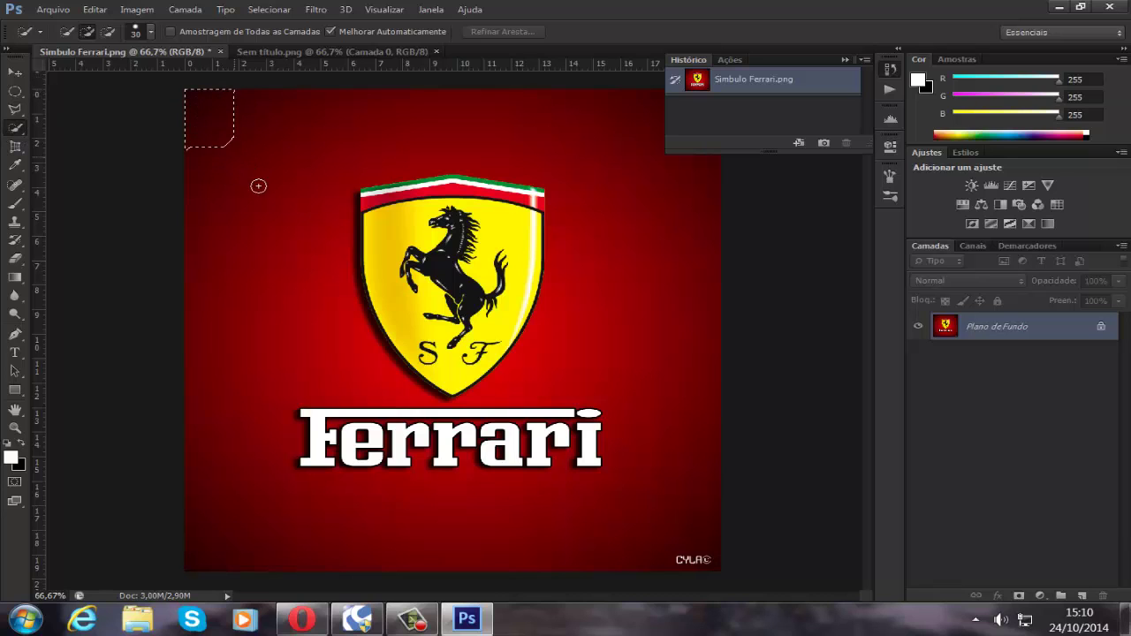
left_click_drag(286, 198, 273, 197)
key("Delete")
left_click(689, 177)
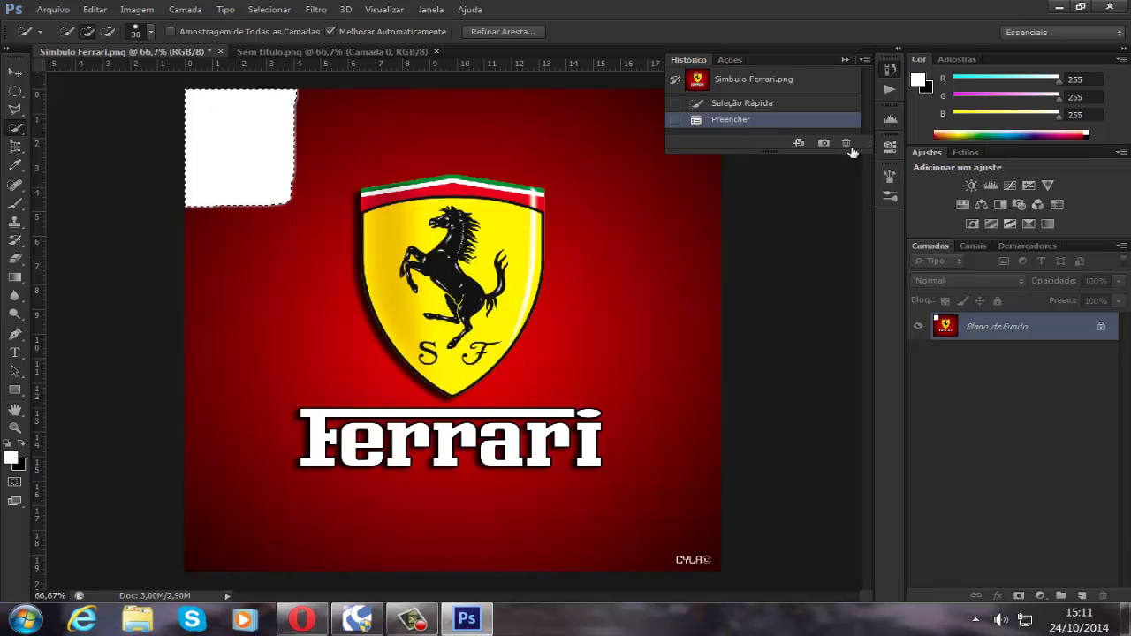
Delete the Fill and Quick Selection history states to restore the original image.
left_click(847, 145)
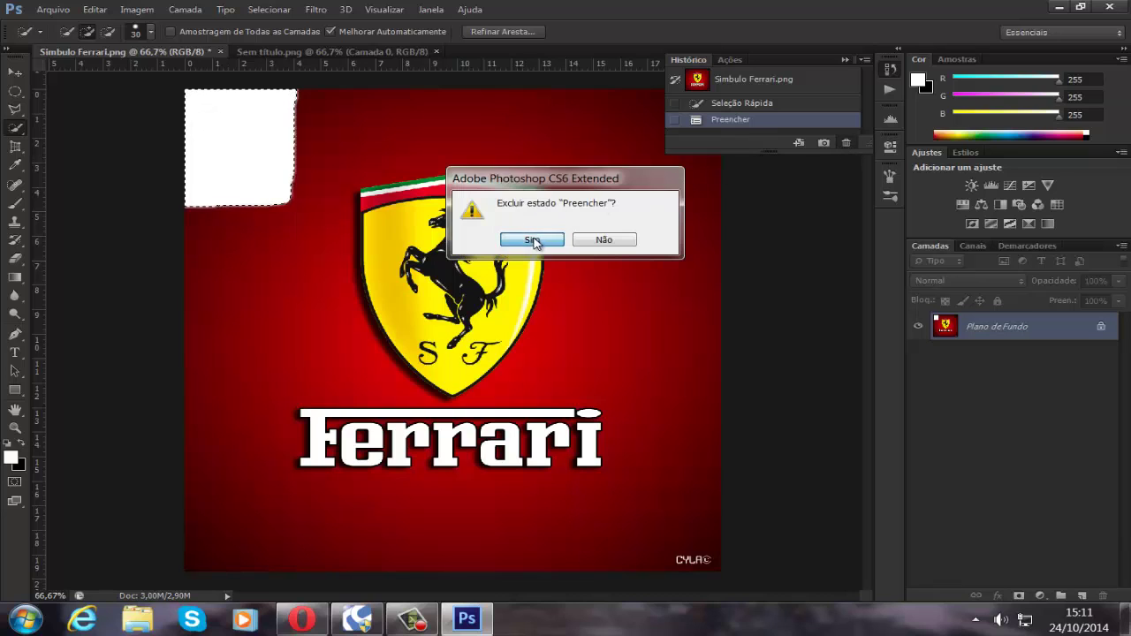
left_click(532, 239)
left_click(846, 142)
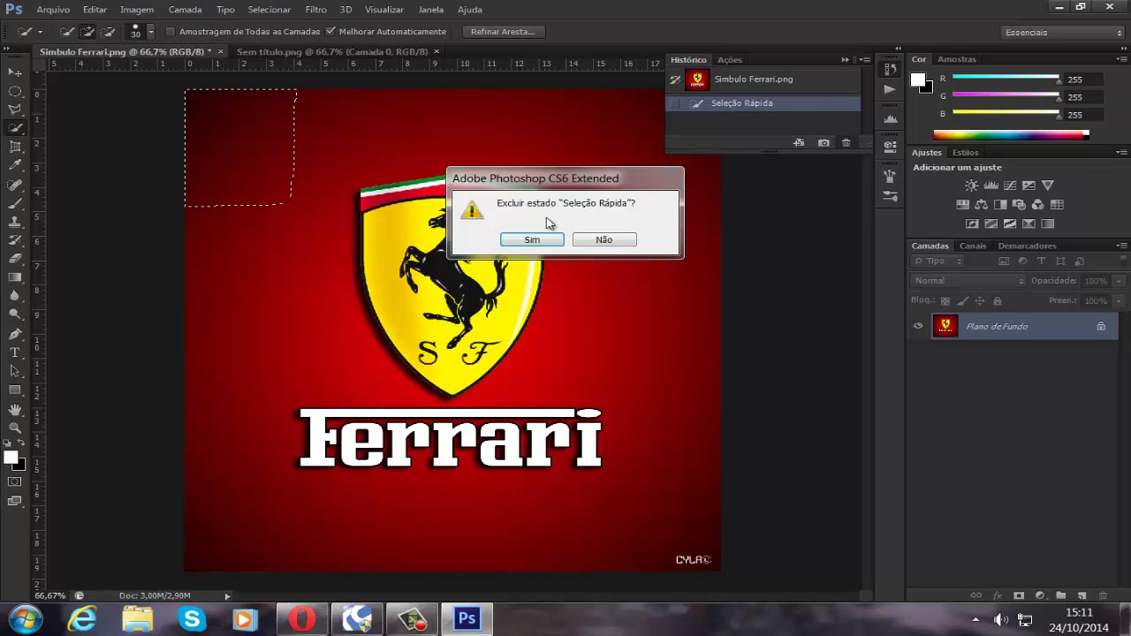
left_click(532, 240)
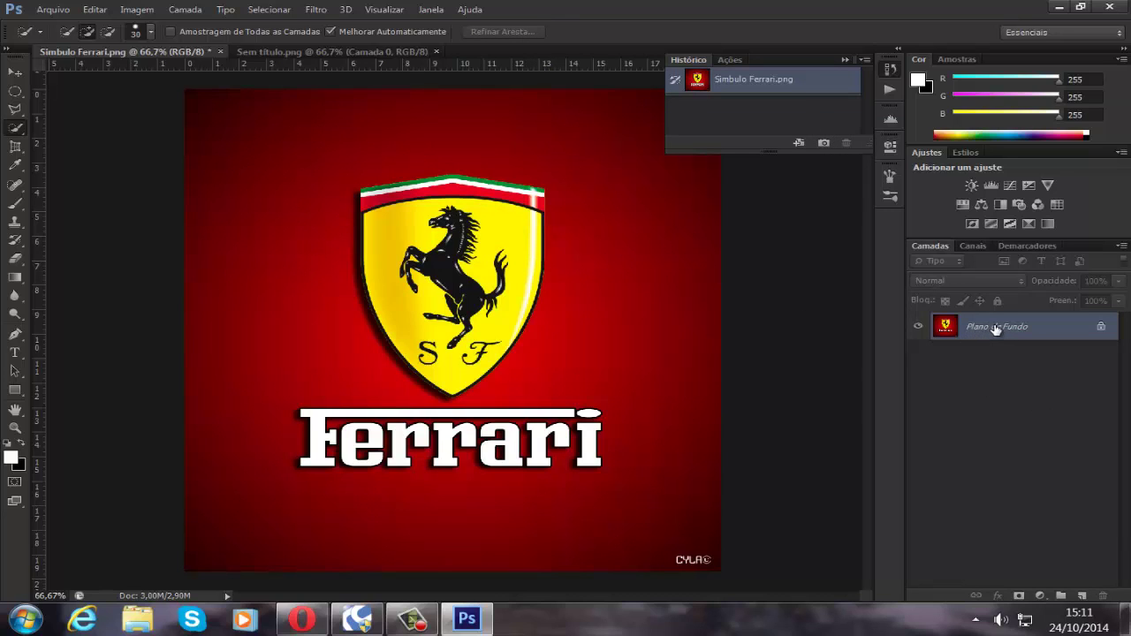
Convert the locked Plano de Fundo into the editable layer Camada 0.
right_click(995, 329)
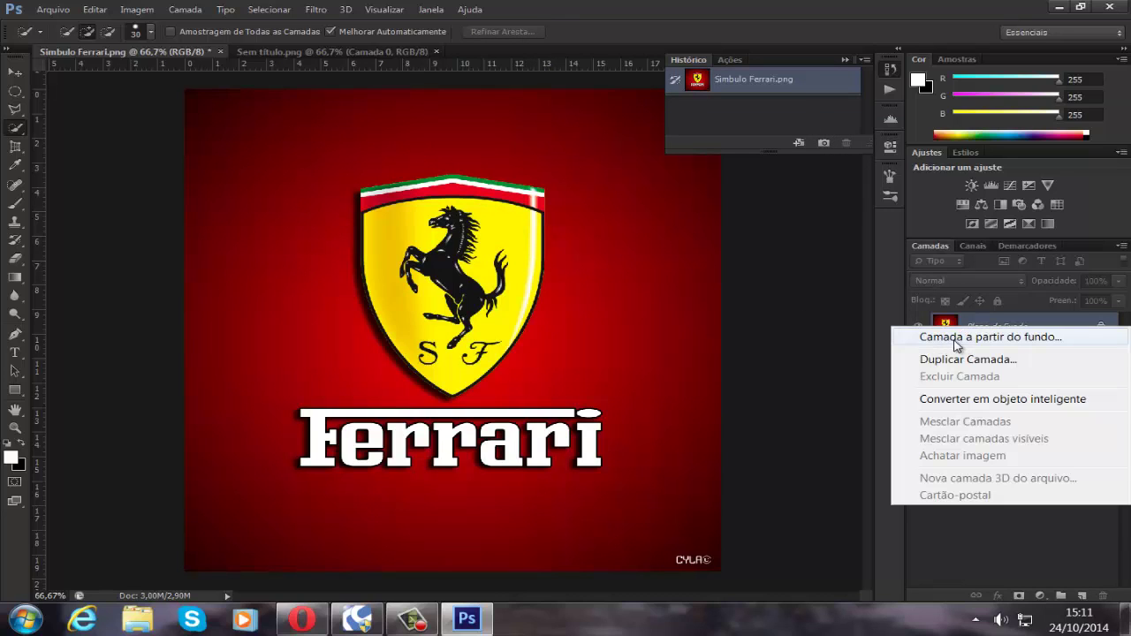
left_click(1022, 339)
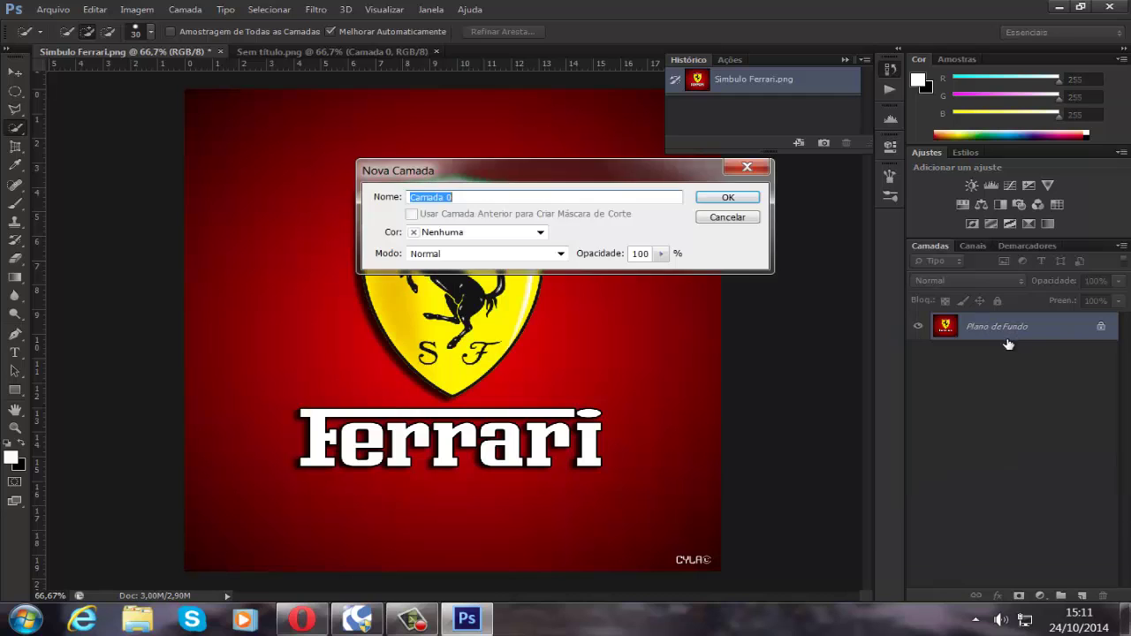
left_click(727, 197)
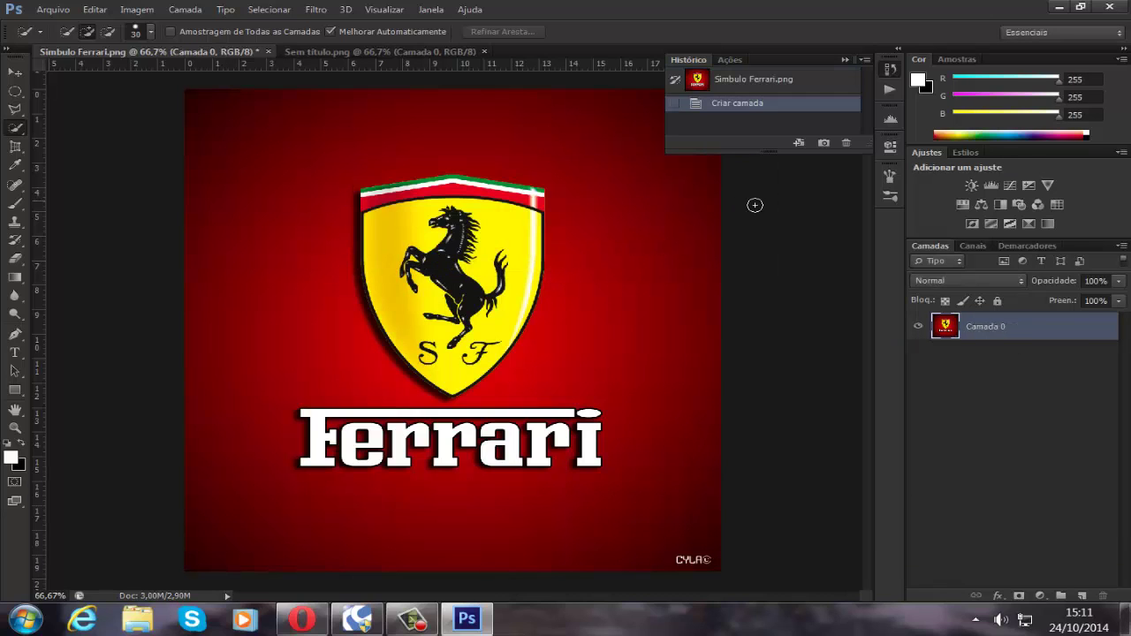
left_click(995, 395)
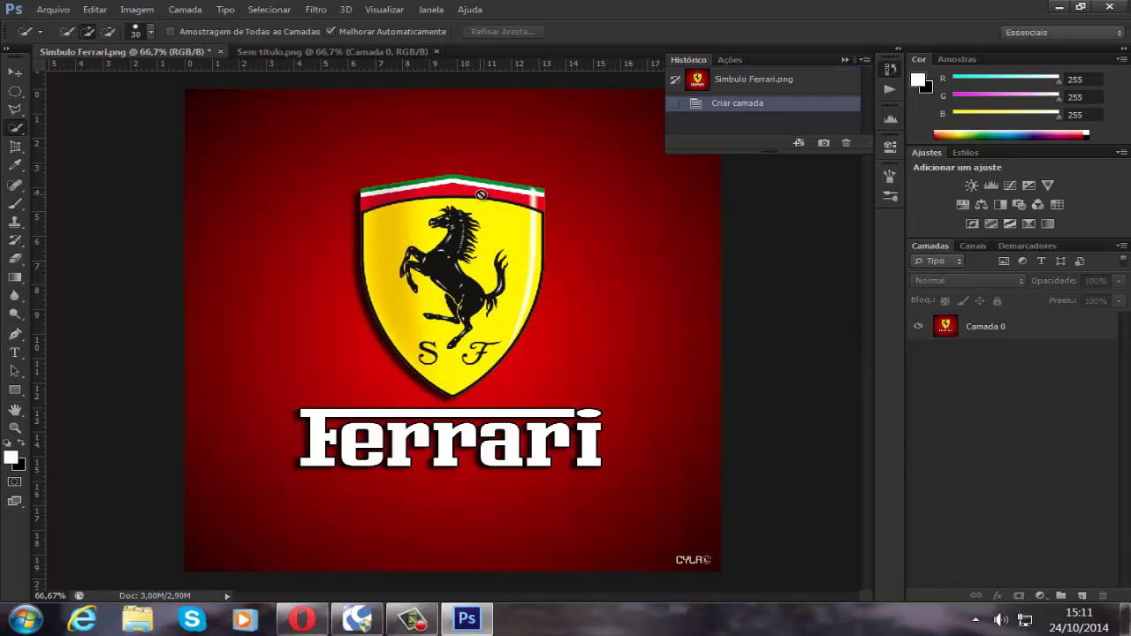
Magic-wand the red corners outside the circle on Camada 0 and delete them to transparency.
right_click(19, 132)
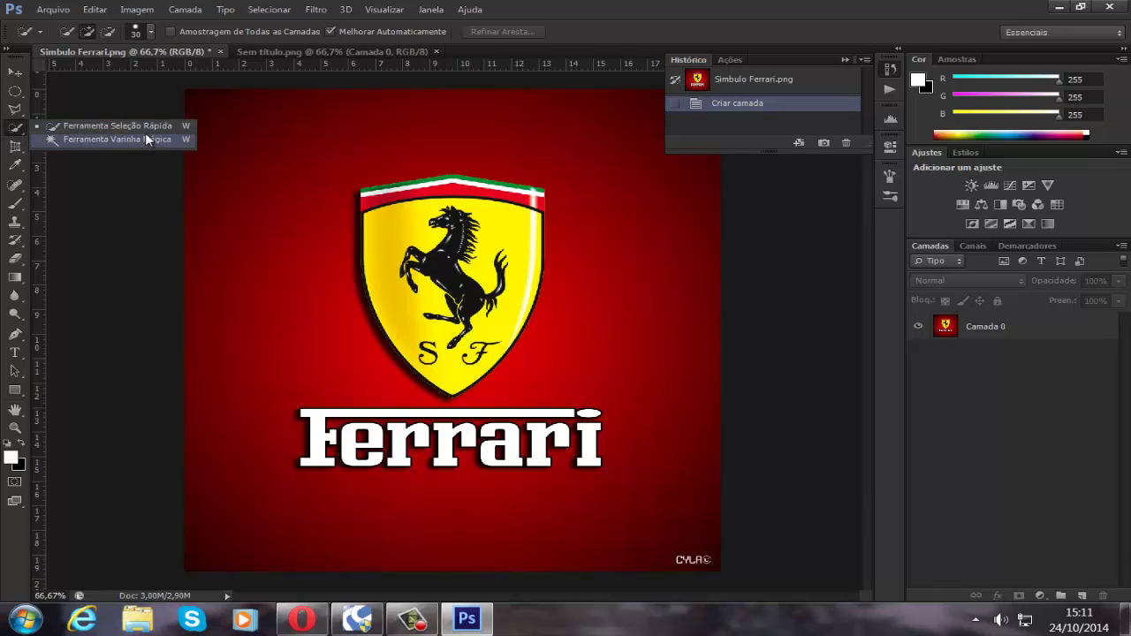
left_click(124, 136)
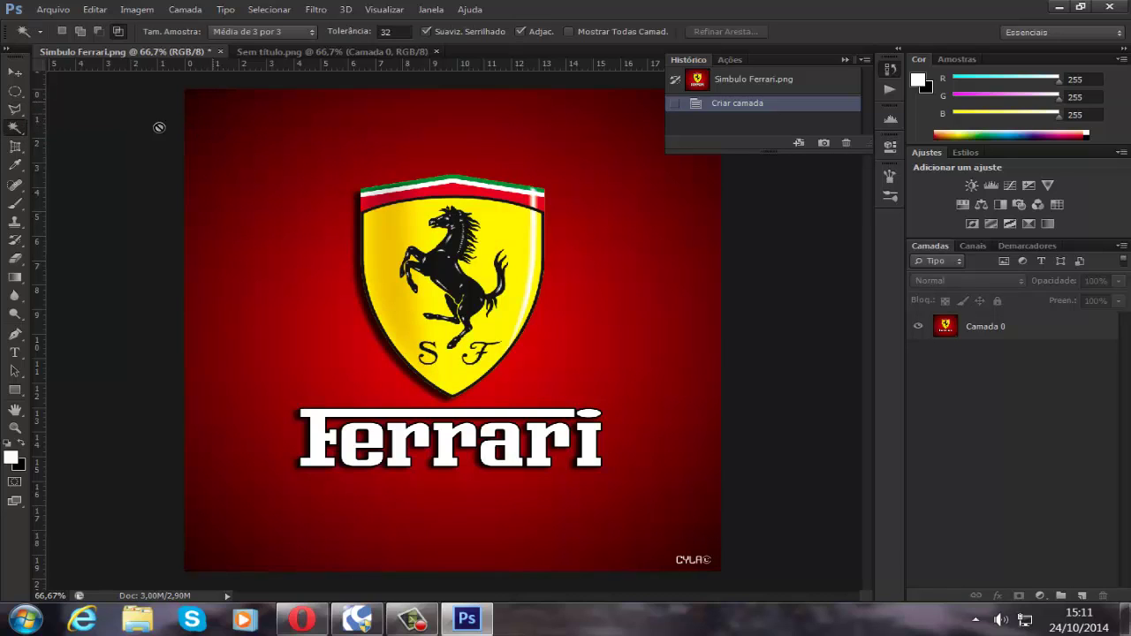
left_click(227, 121)
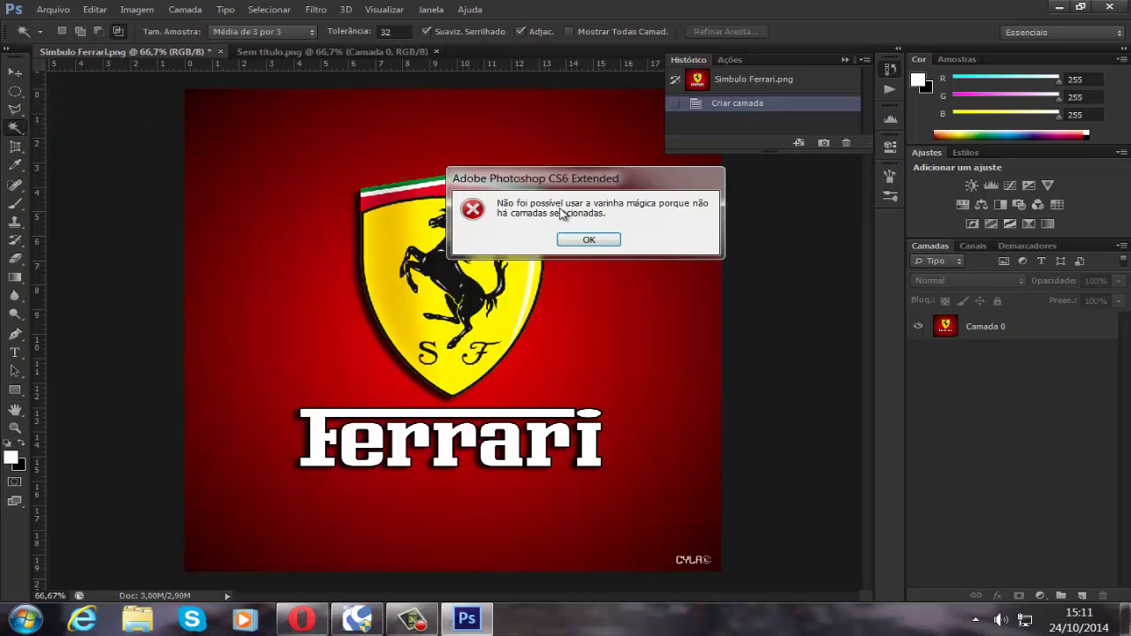
left_click(589, 240)
left_click(982, 330)
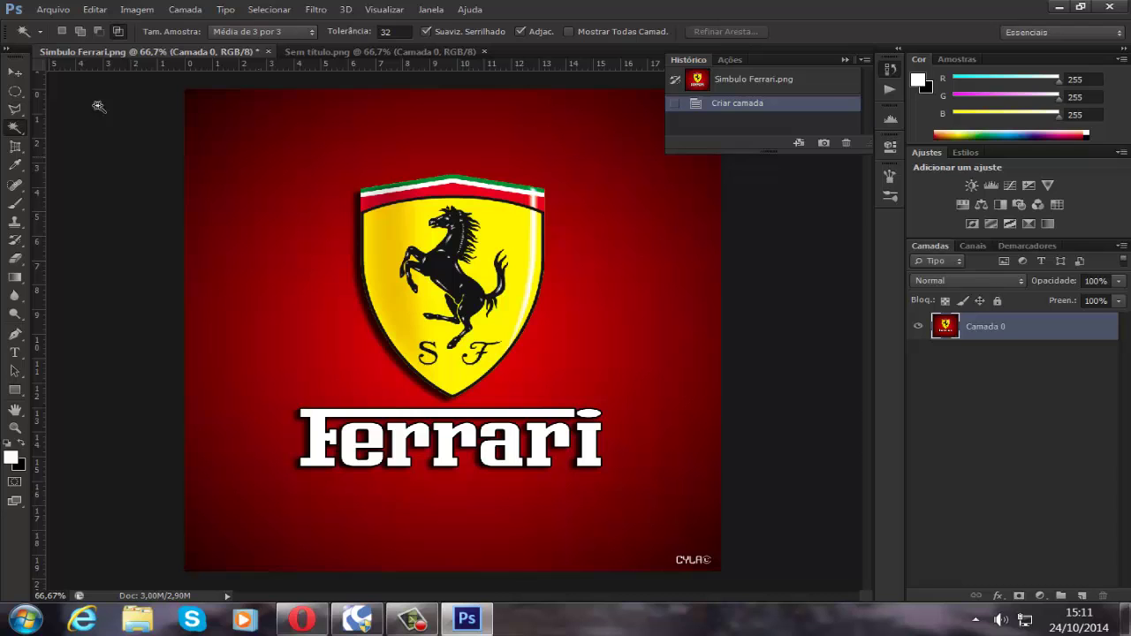
left_click(236, 125)
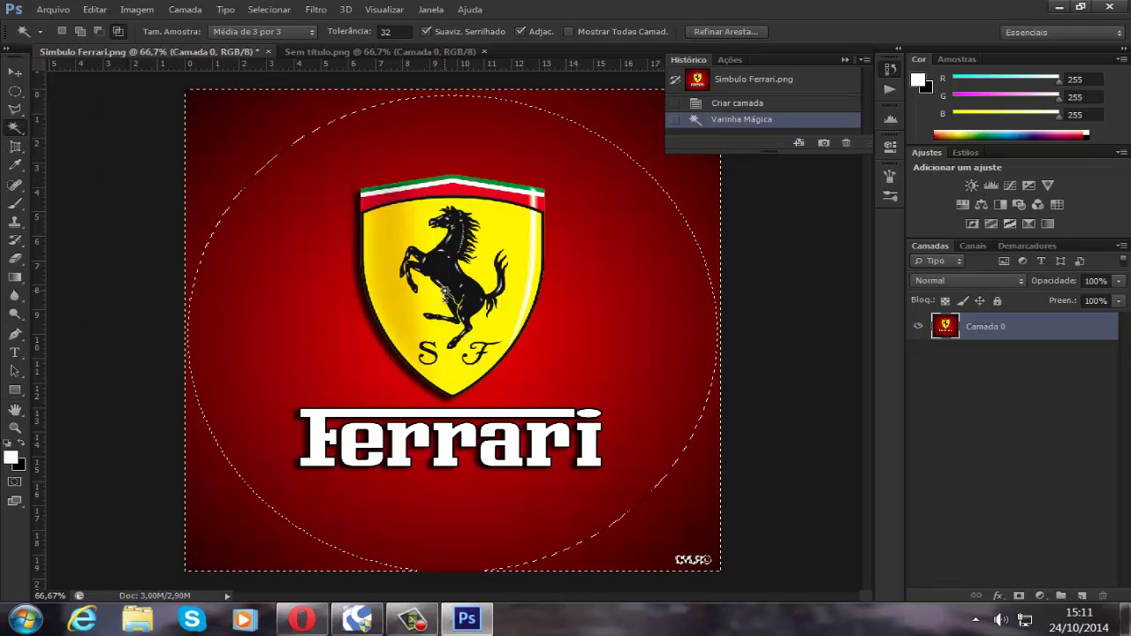
key("Delete")
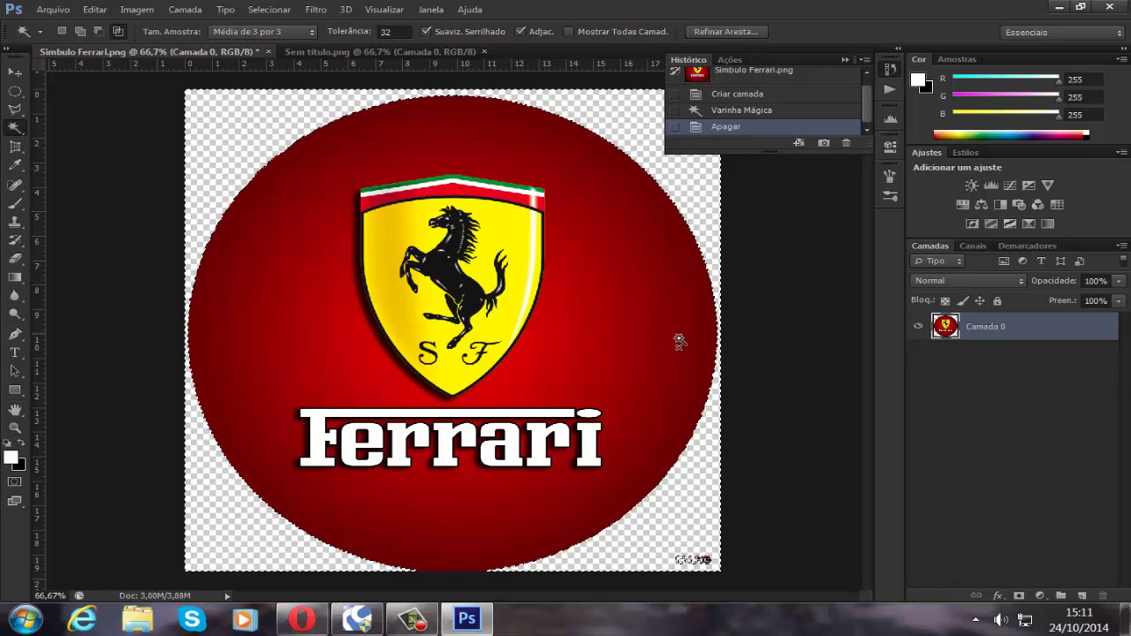
right_click(14, 130)
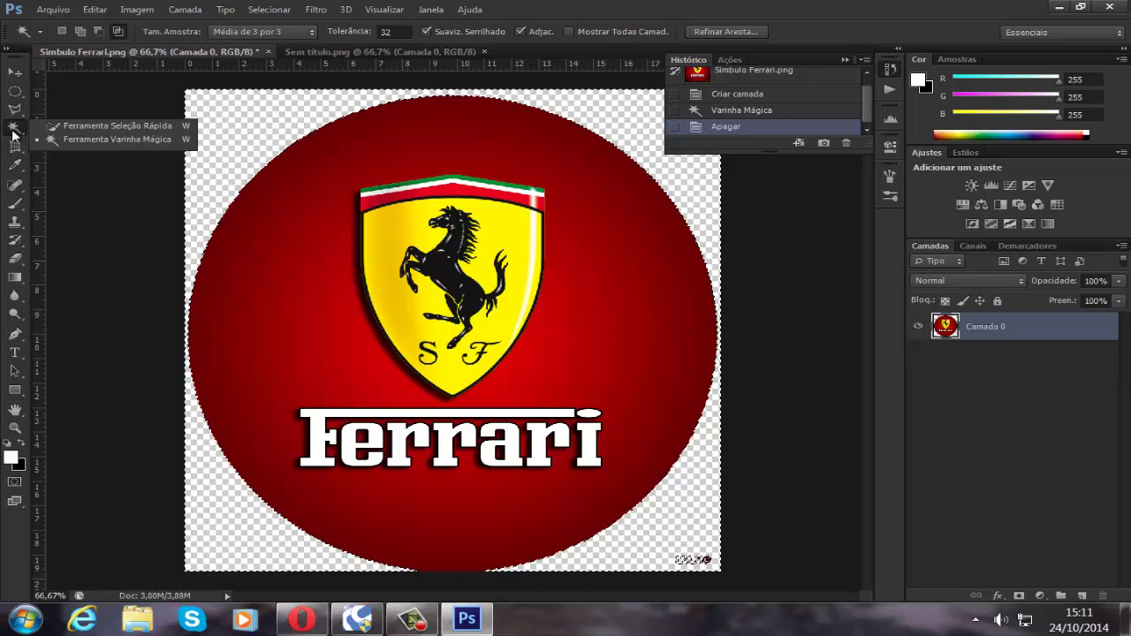
Quick-select the red circle around the shield, then zoom in closely.
left_click(99, 129)
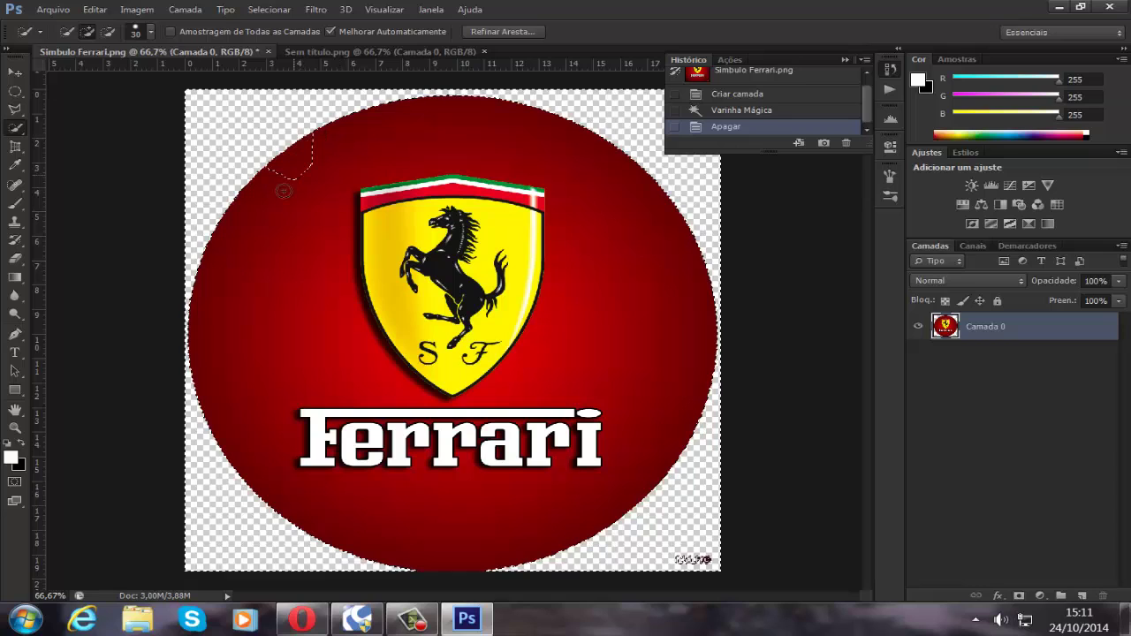
left_click_drag(256, 362, 316, 493)
left_click_drag(644, 478, 667, 420)
left_click(683, 367)
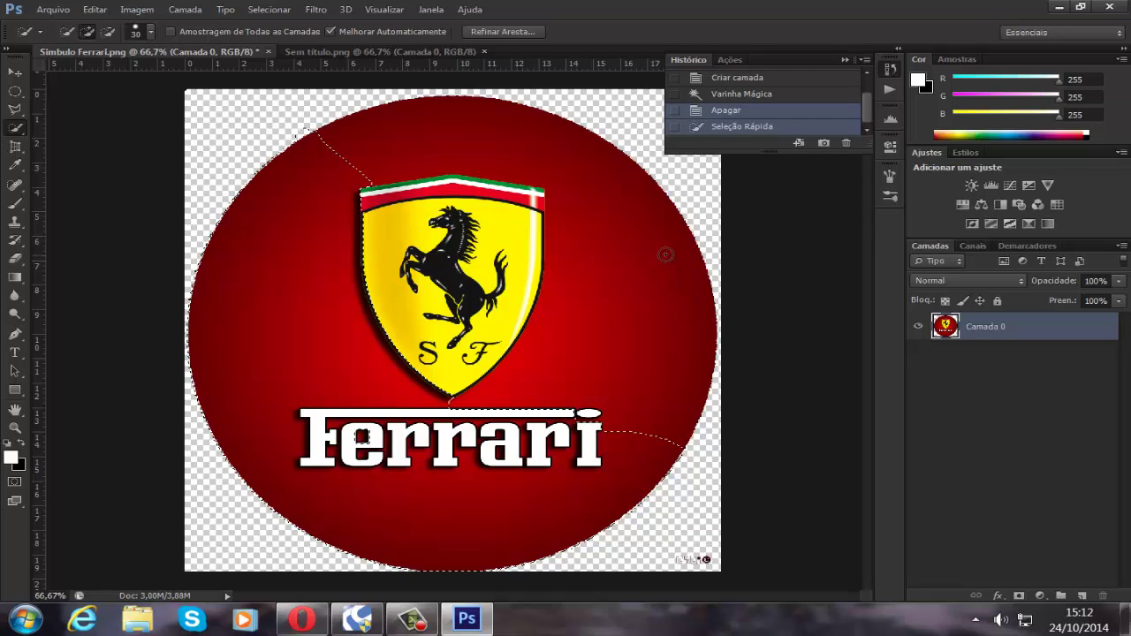
left_click(625, 168, "alt")
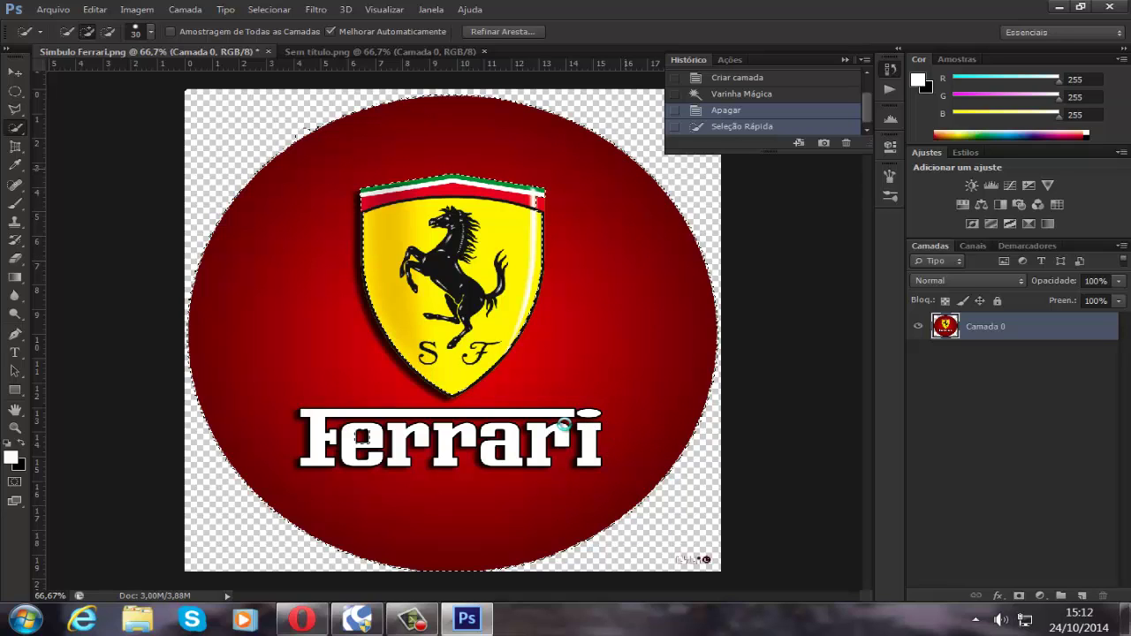
left_click(525, 203)
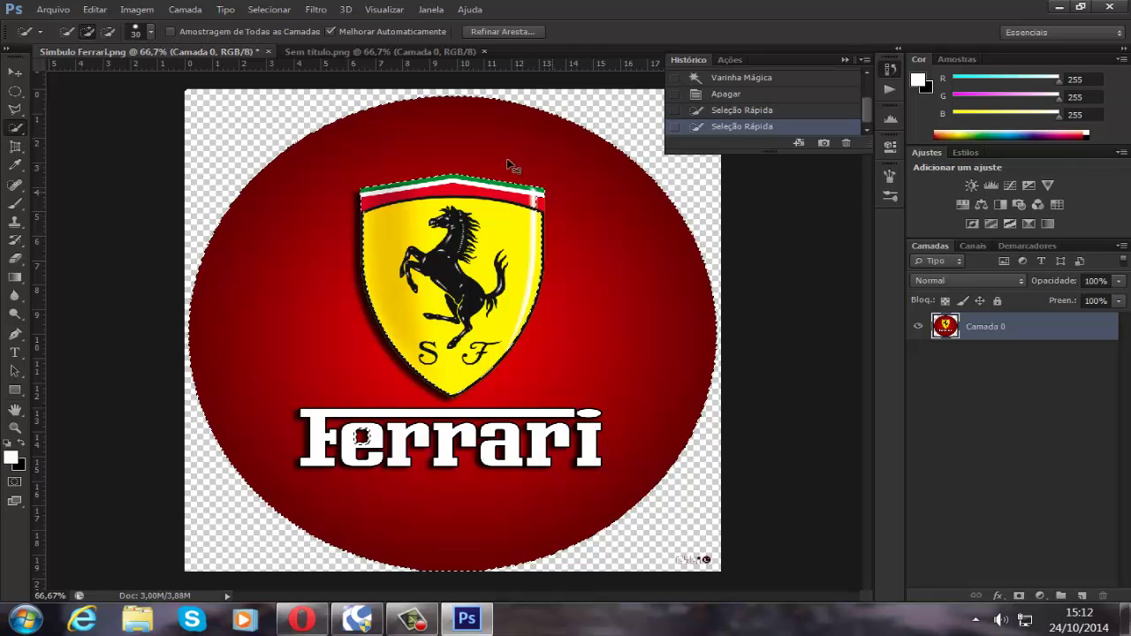
key("ctrl+plus")
key("ctrl+plus")
key("ctrl+plus")
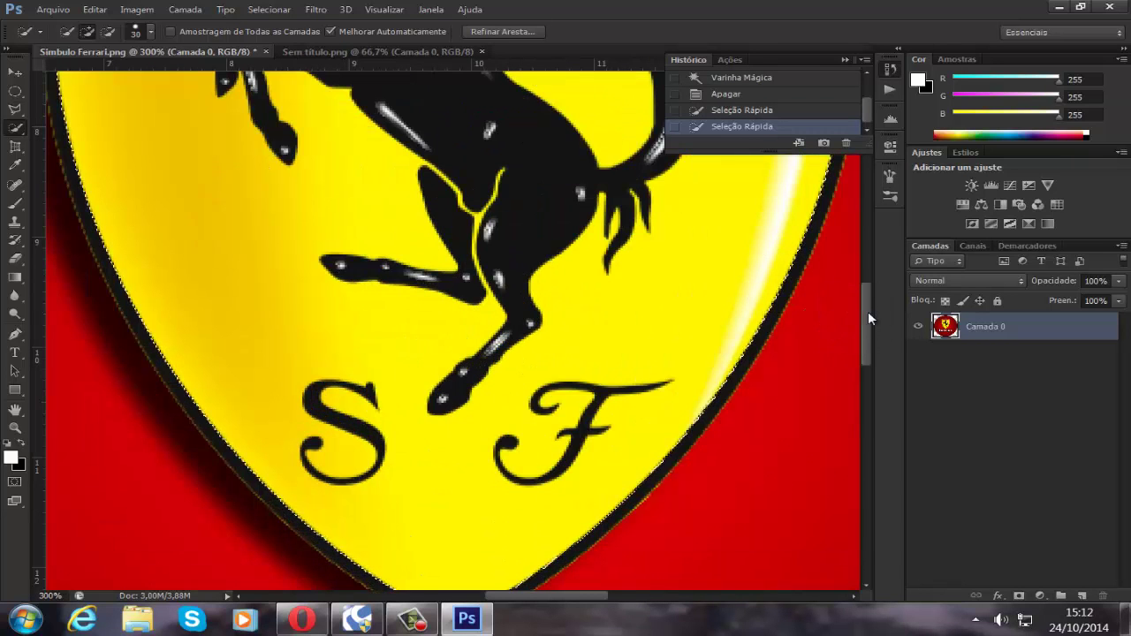
mouse_move(868, 311)
left_mouse_down()
mouse_move(871, 178)
mouse_move(881, 247)
left_mouse_up()
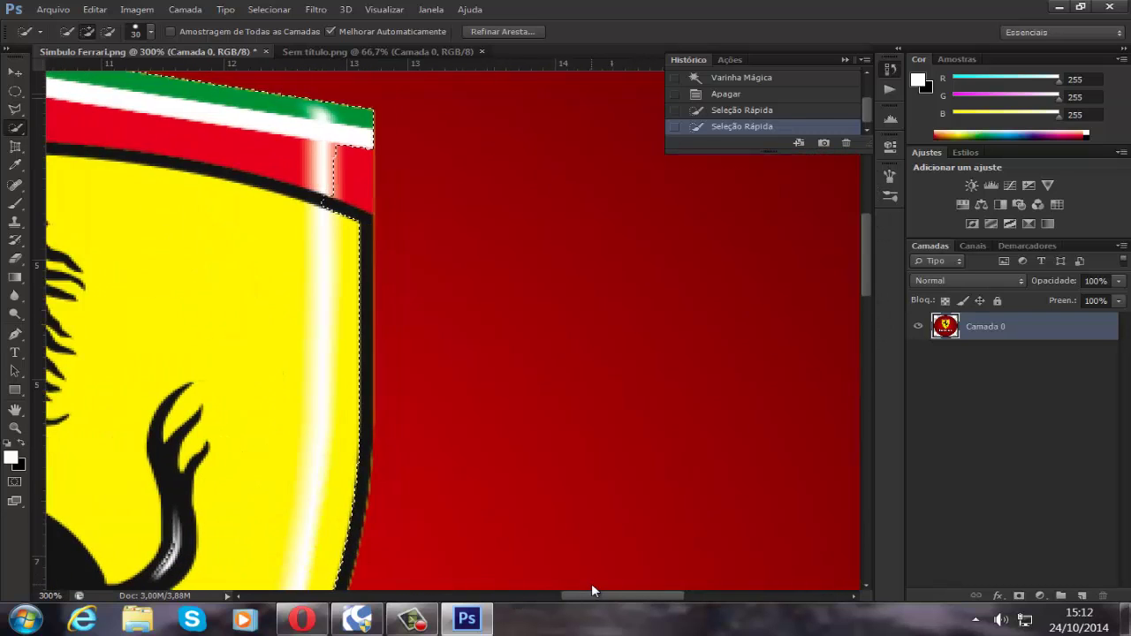
left_click_drag(515, 593, 573, 593)
left_click_drag(865, 263, 863, 246)
Subtract the shield edges from the selection with a 14 px brush, then zoom out.
left_click(108, 32)
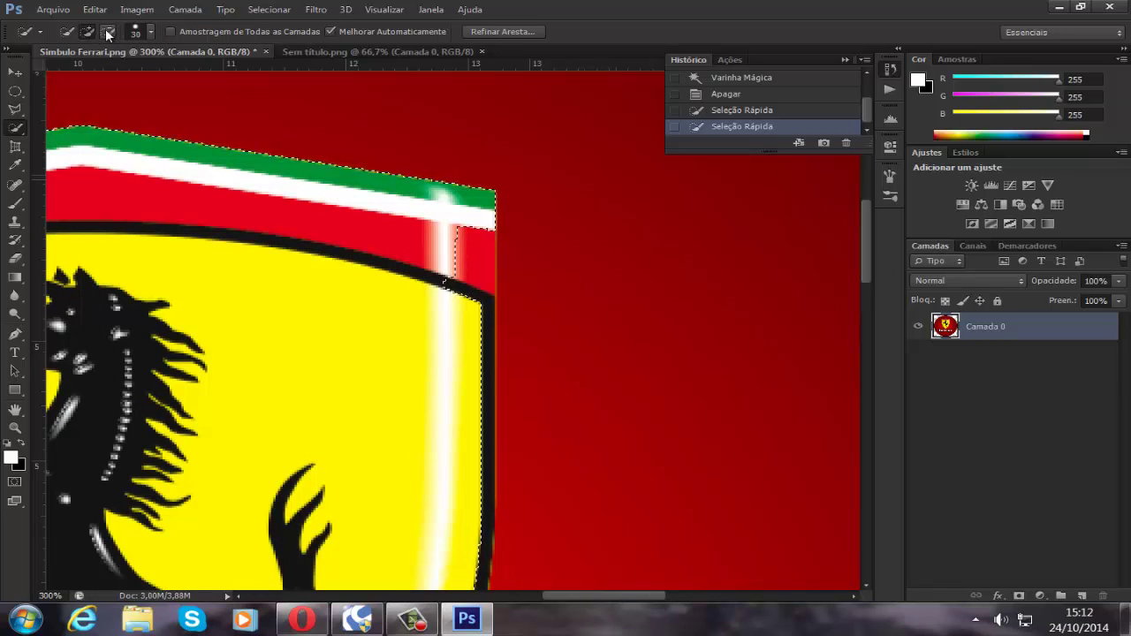
left_click_drag(437, 223, 443, 285)
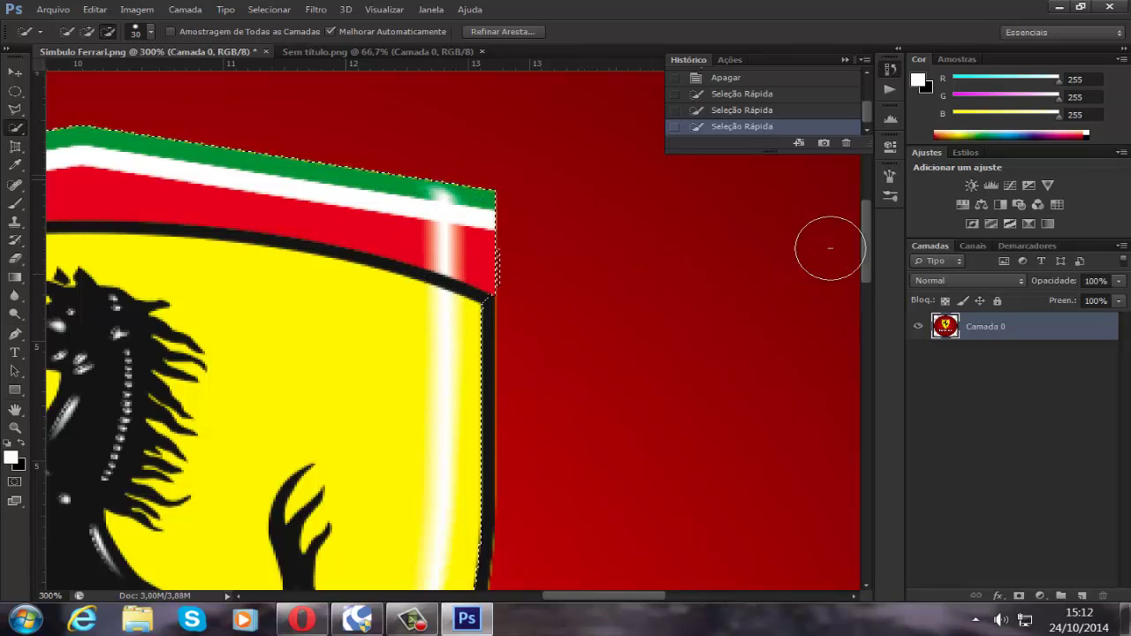
left_click(150, 31)
left_click_drag(78, 68, 65, 74)
key("Return")
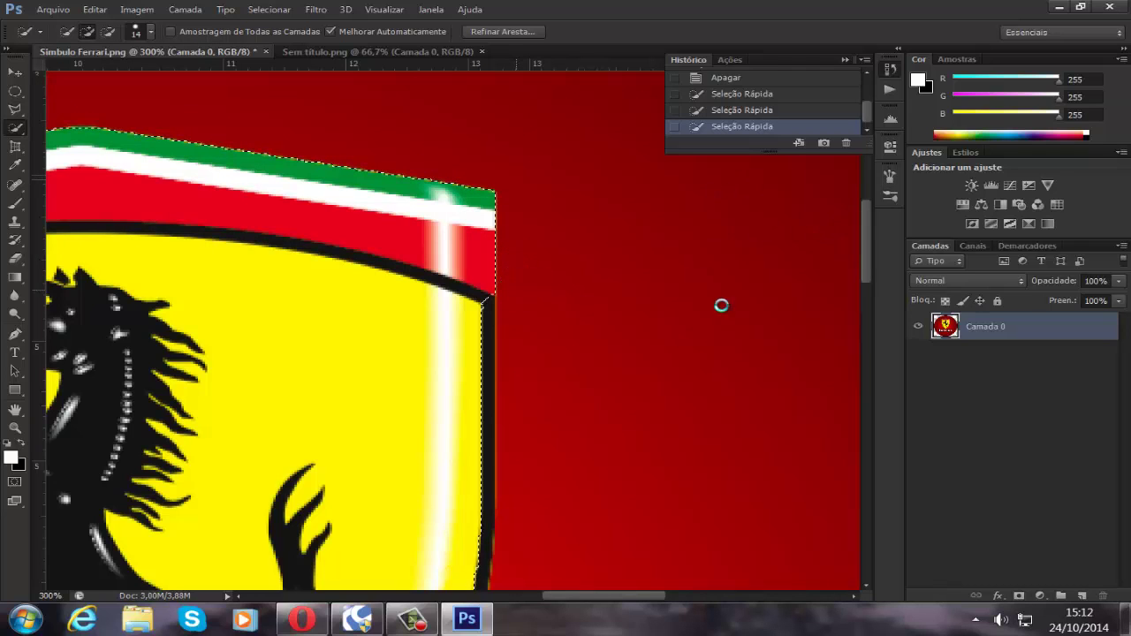
left_click_drag(575, 594, 469, 612)
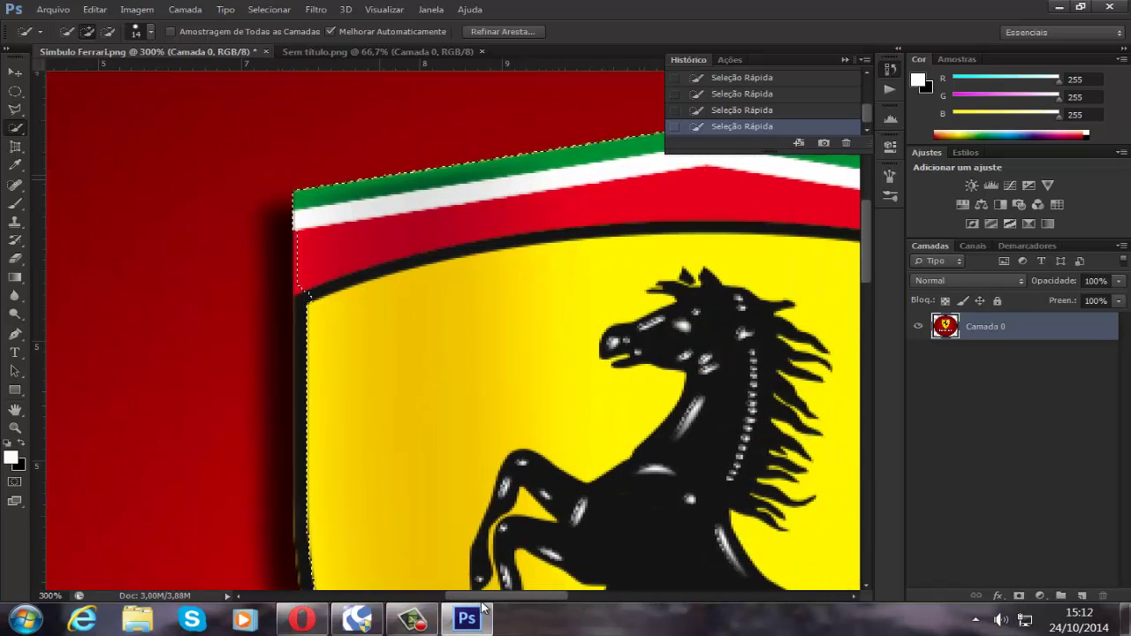
left_click_drag(865, 266, 866, 411)
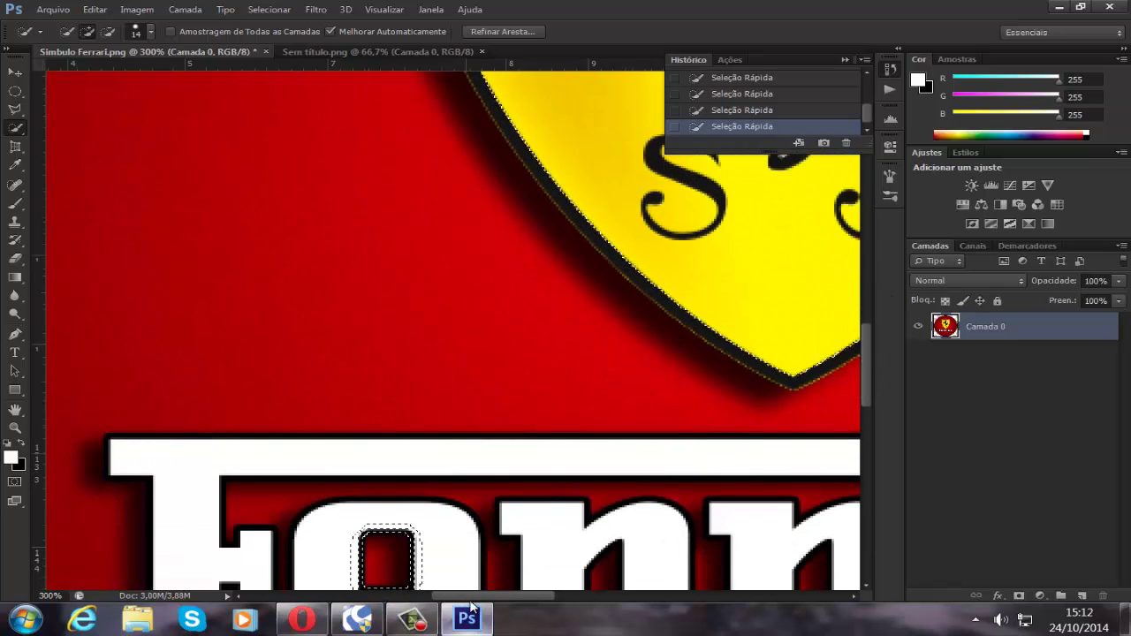
left_click_drag(490, 596, 506, 599)
key("ctrl+minus")
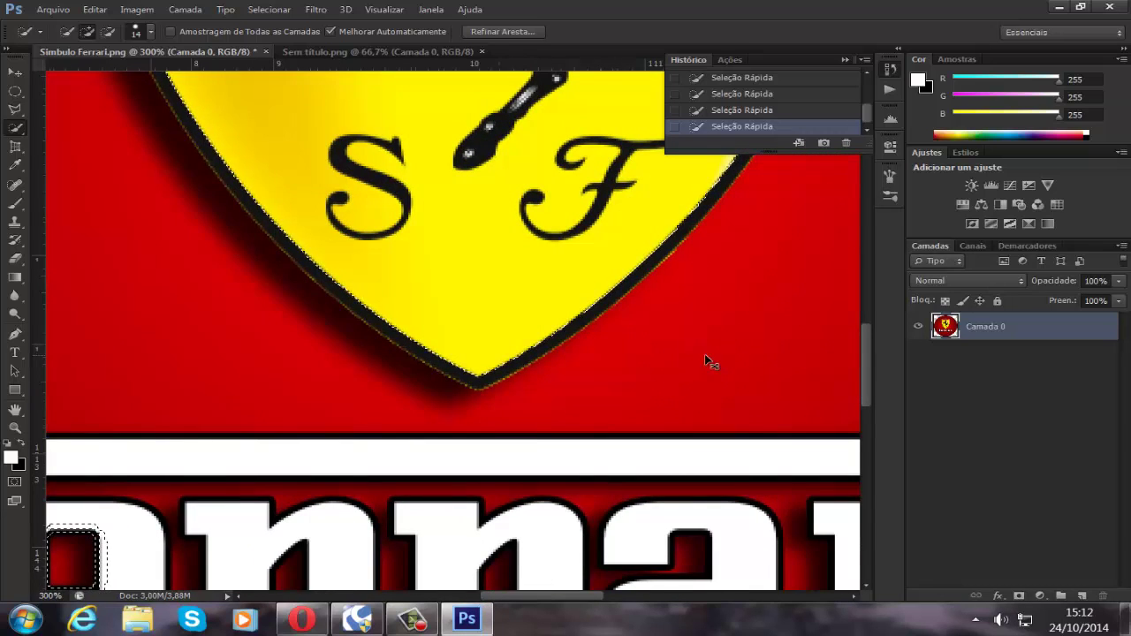
key("ctrl+minus")
key("ctrl+minus")
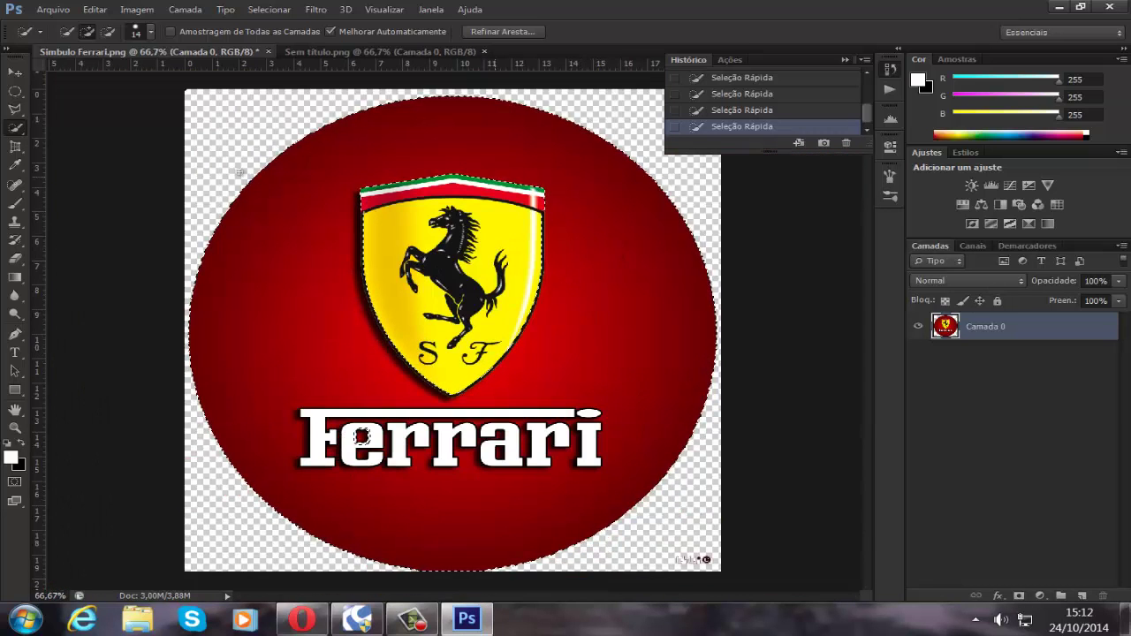
Delete the selected red disc and Ferrari lettering, leaving the yellow shield on transparency.
key("Delete")
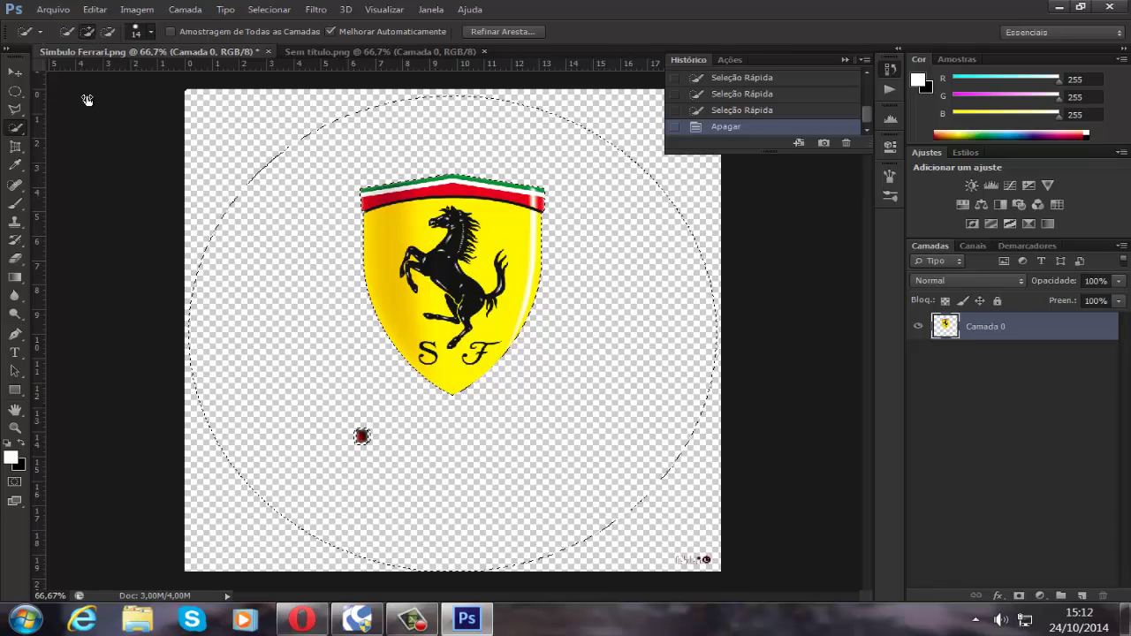
right_click(63, 68)
left_click_drag(62, 69, 84, 76)
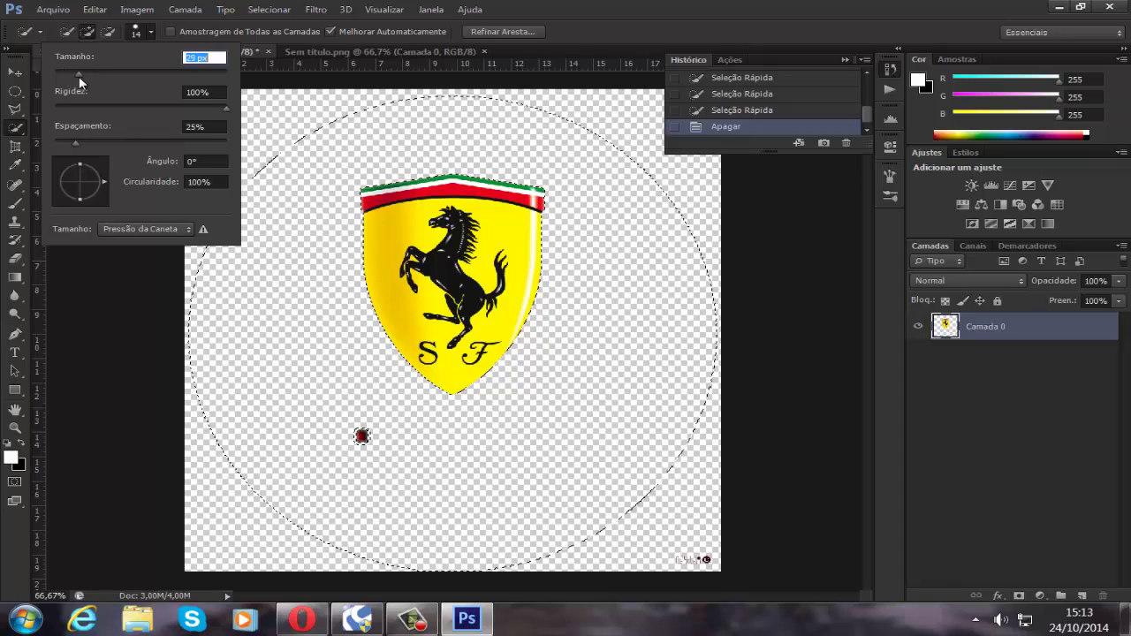
With a 30 px Quick Selection brush, select the leftover red speck and bottom-right corner mark.
left_click_drag(78, 76, 81, 76)
left_click(360, 437)
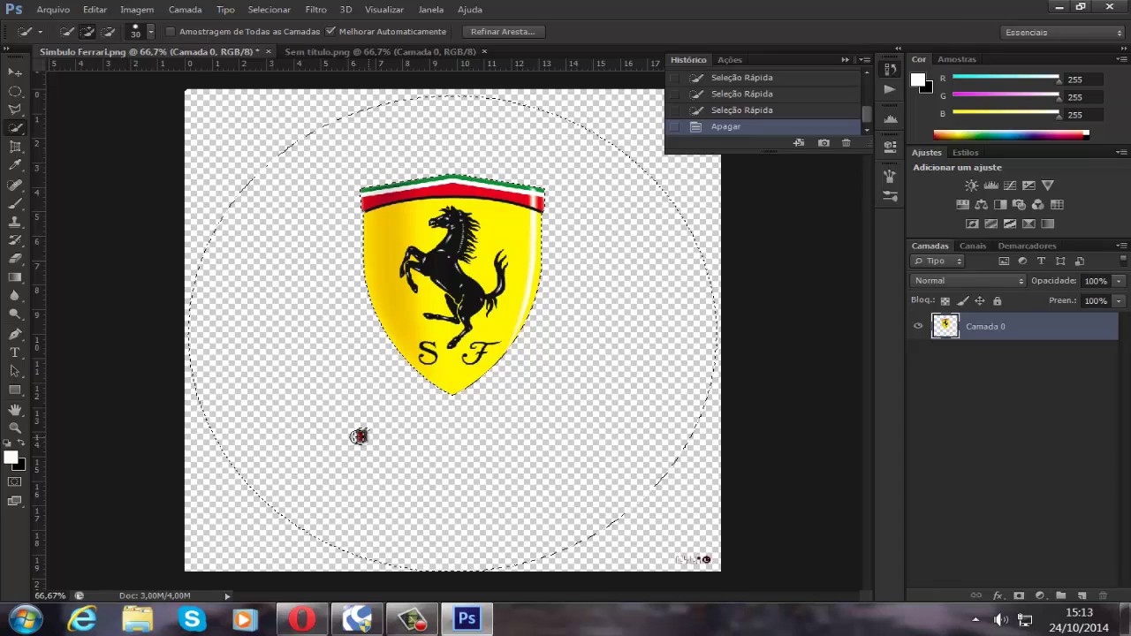
left_click(361, 435)
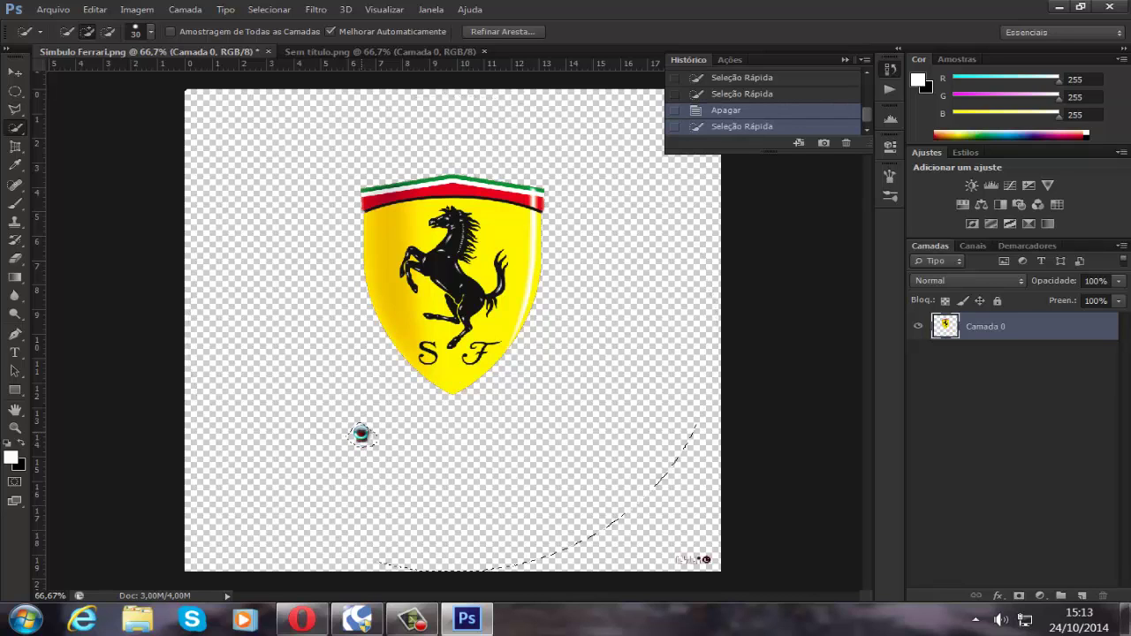
left_click(568, 447)
mouse_move(690, 559)
left_mouse_down()
mouse_move(708, 560)
mouse_move(633, 464)
left_mouse_up()
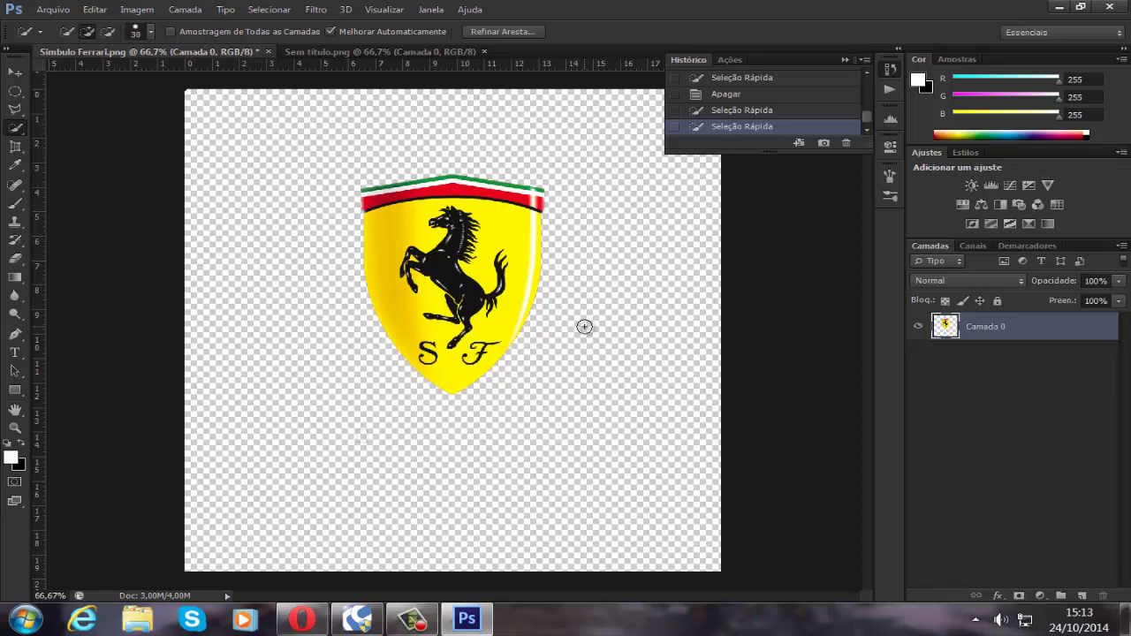
Save the cut-out as Simbulo Ferrari.png and minimize Photoshop to the desktop.
left_click(53, 9)
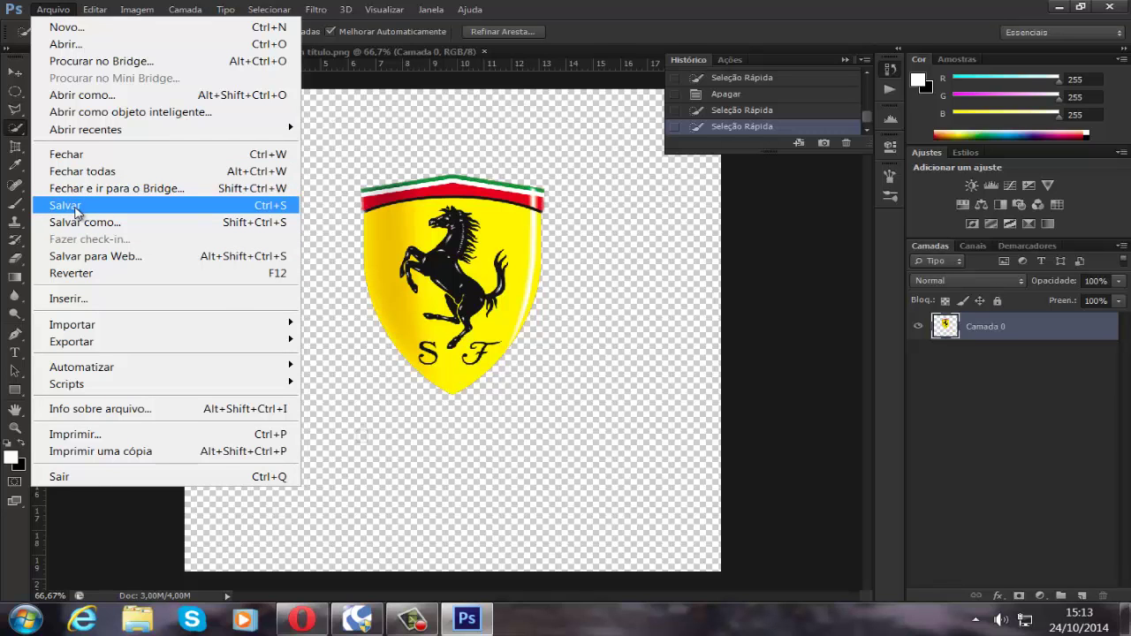
left_click(76, 207)
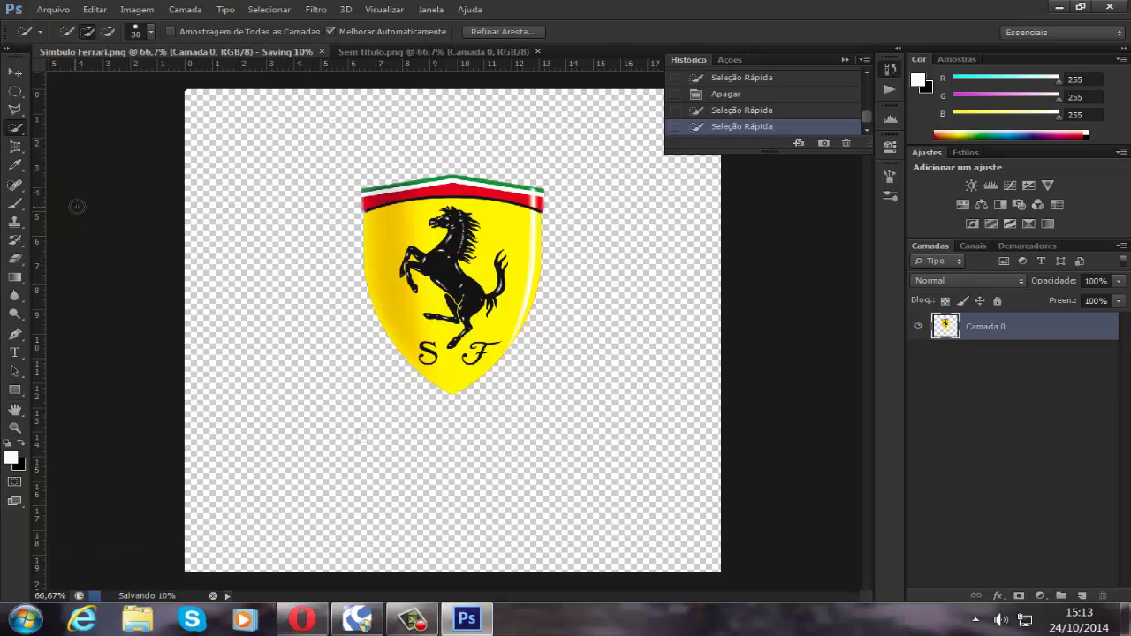
left_click(1123, 623)
mouse_move(232, 535)
left_mouse_down()
mouse_move(380, 389)
mouse_move(340, 371)
left_mouse_up()
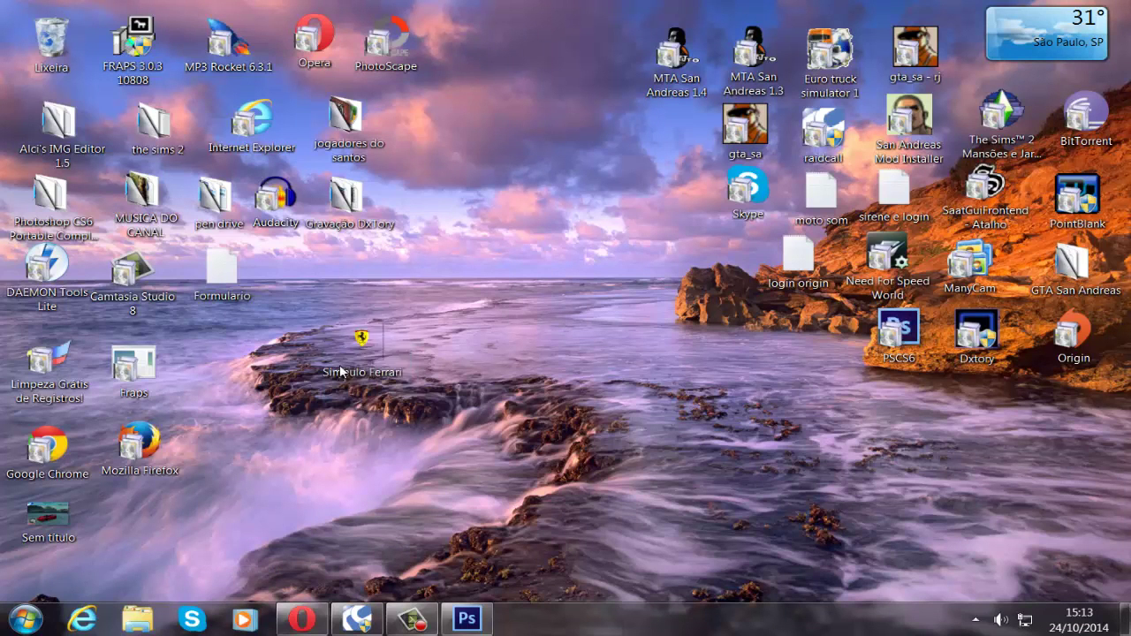
Tidy the desktop icons, launch PhotoScape and decline its update offer.
left_click(466, 618)
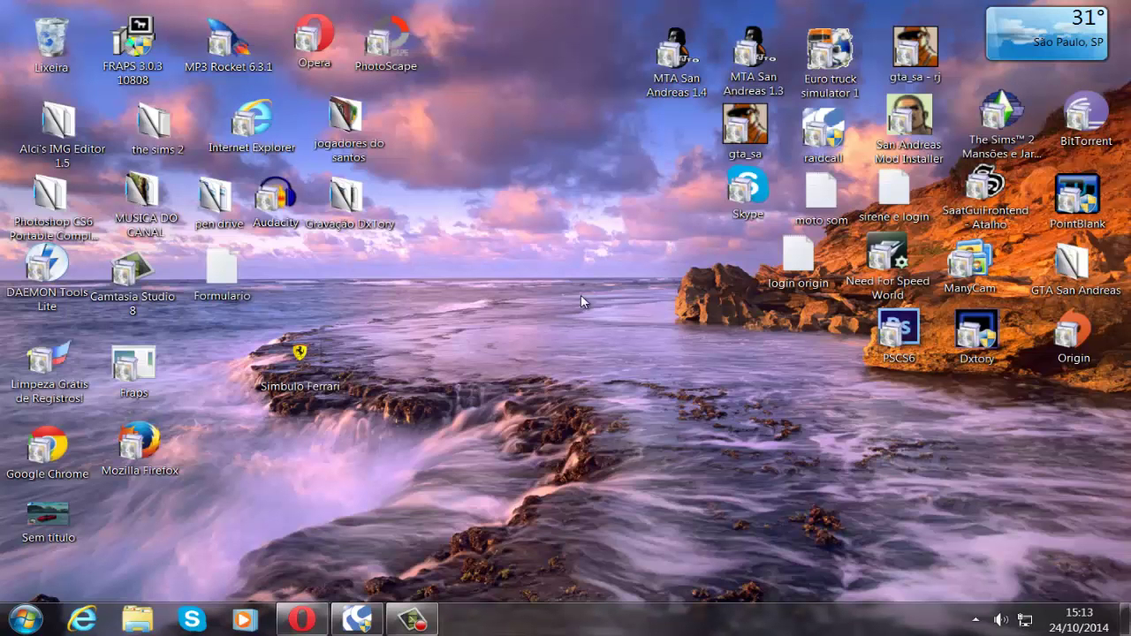
left_click_drag(301, 358, 261, 362)
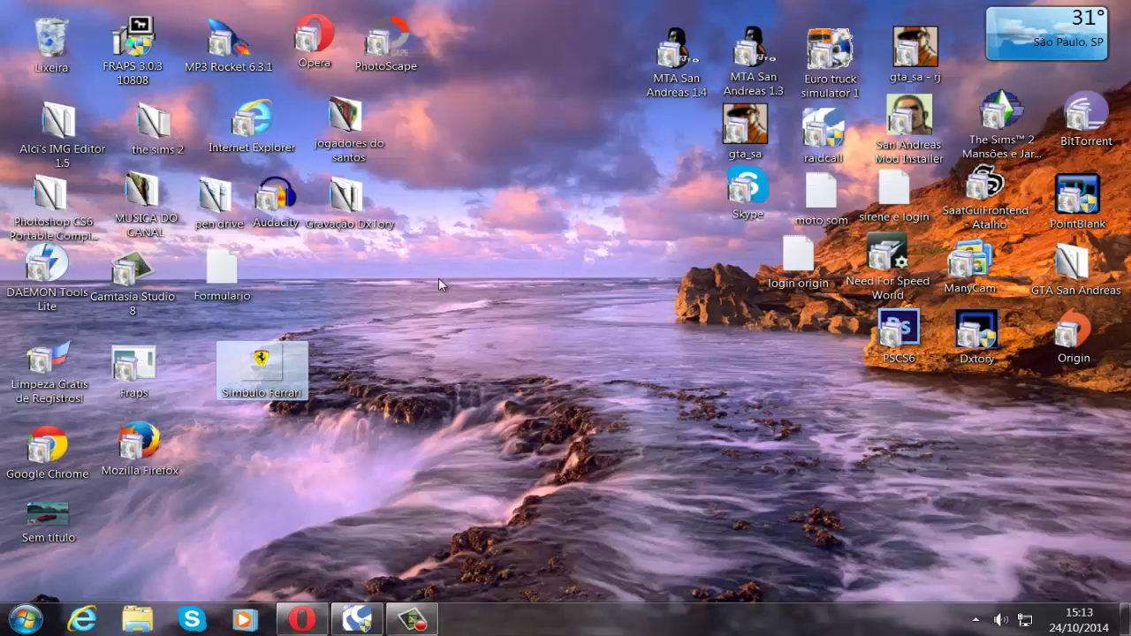
left_click(441, 273)
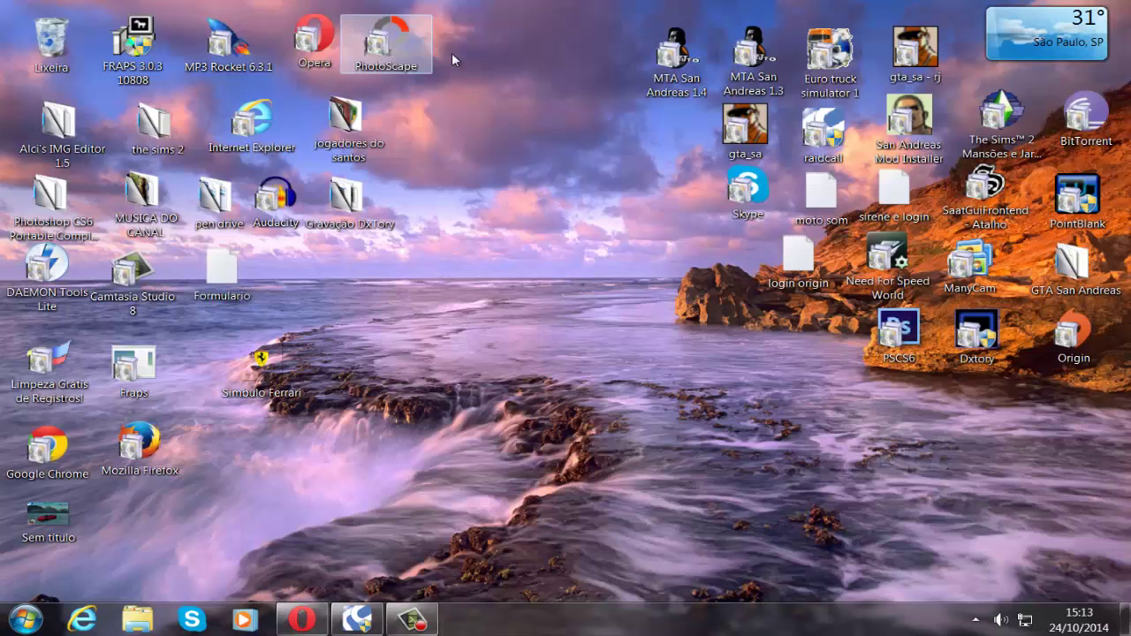
left_click_drag(18, 17, 450, 83)
left_click(450, 83)
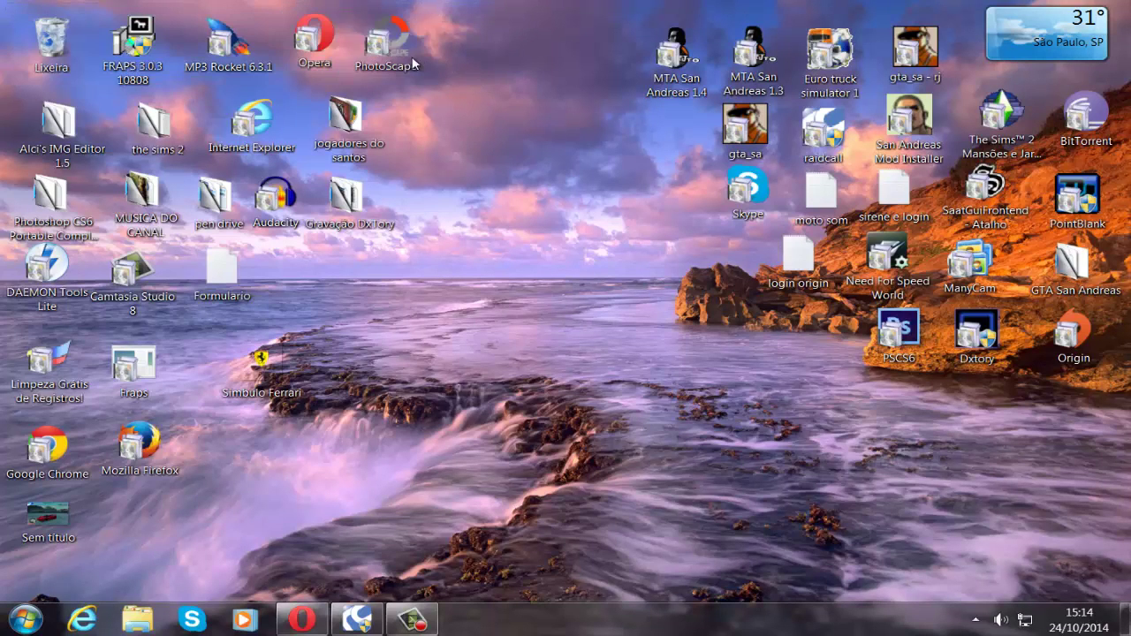
double_click(406, 56)
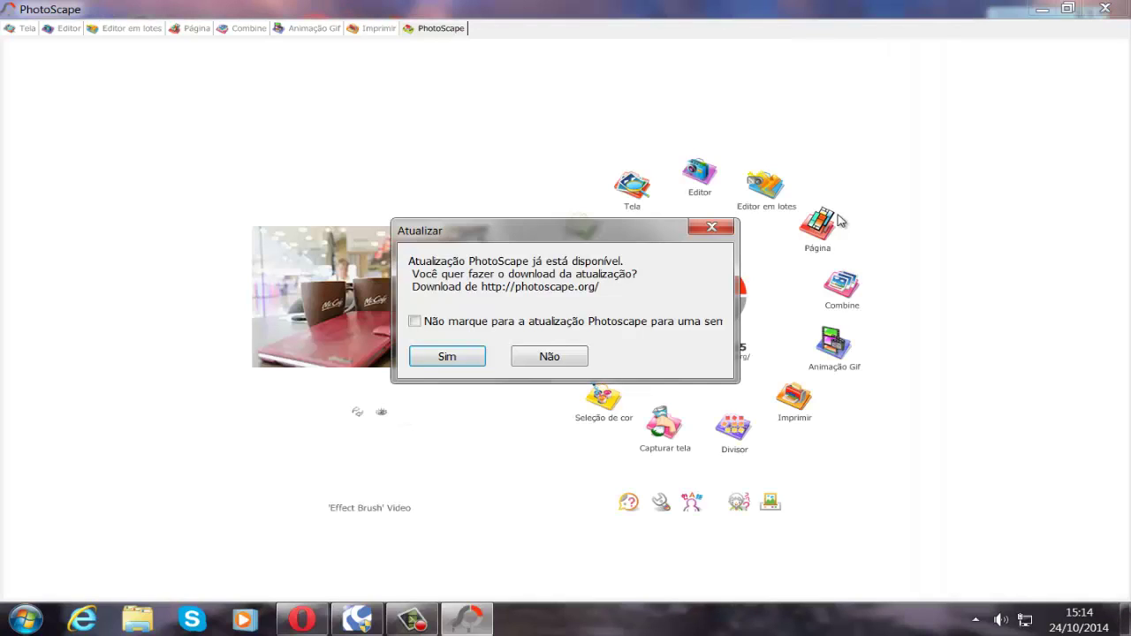
left_click(696, 228)
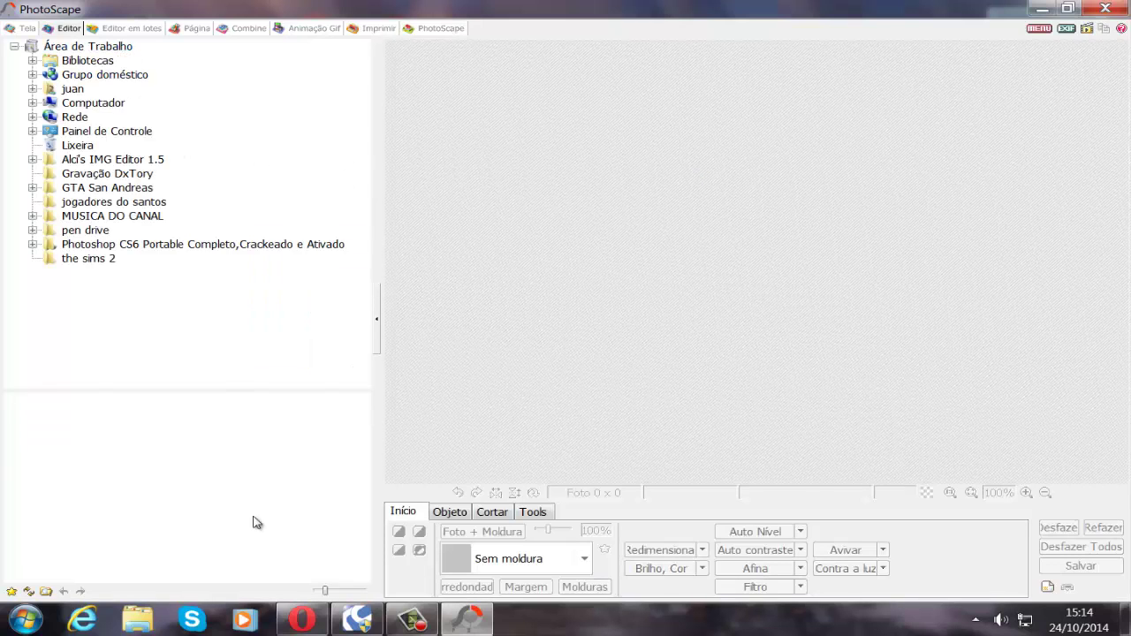
Load Sem titulo.png from the desktop into the Editor and dismiss the colour-scheme notice.
left_click(88, 49)
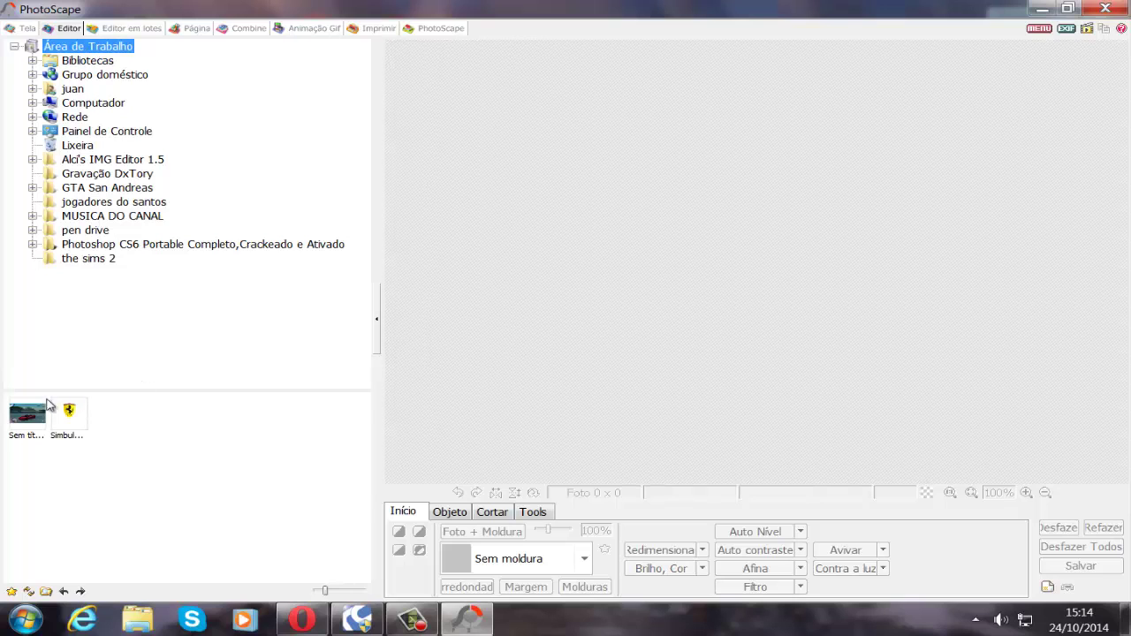
left_click(15, 426)
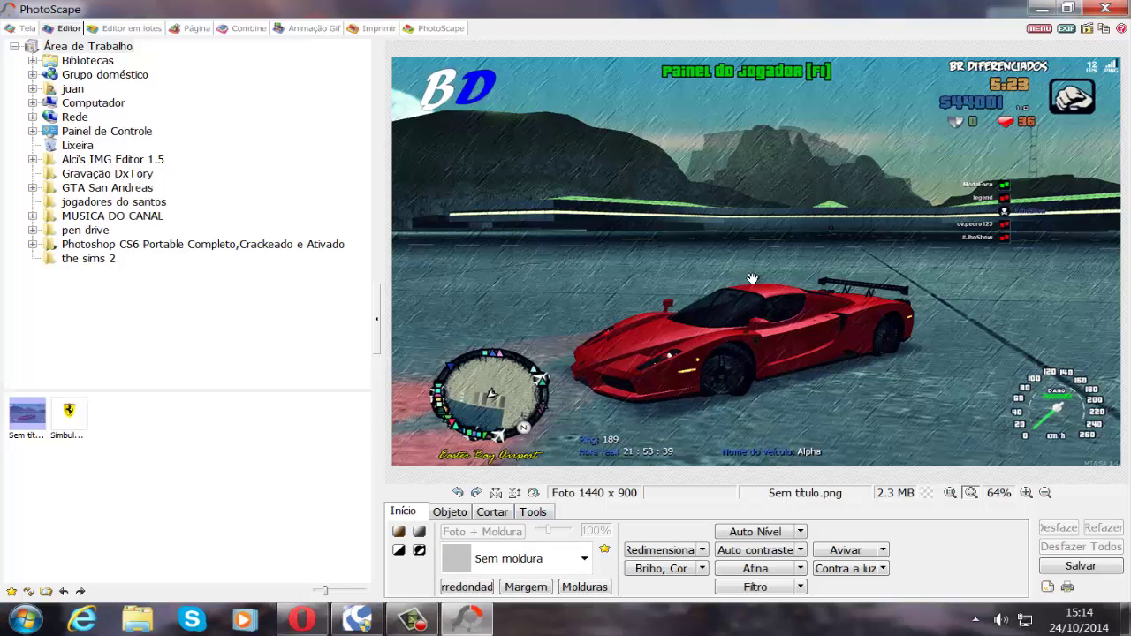
left_click(801, 129)
Insert Simbulo Ferrari as a photo object via Objeto > Fotografia > Foto.
left_click(450, 513)
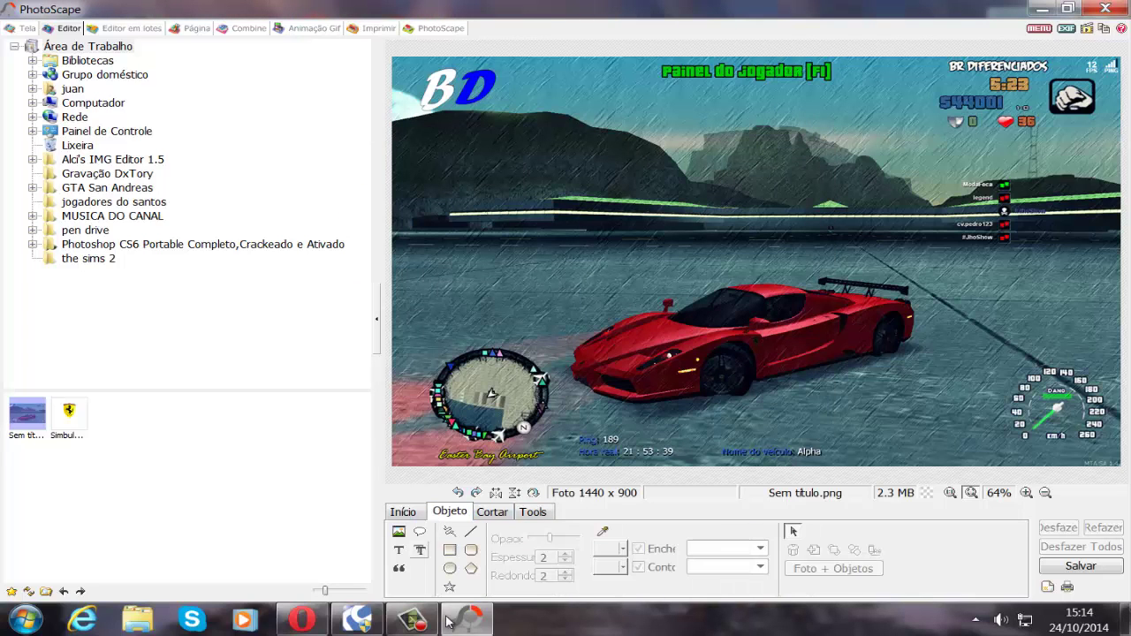
left_click(399, 533)
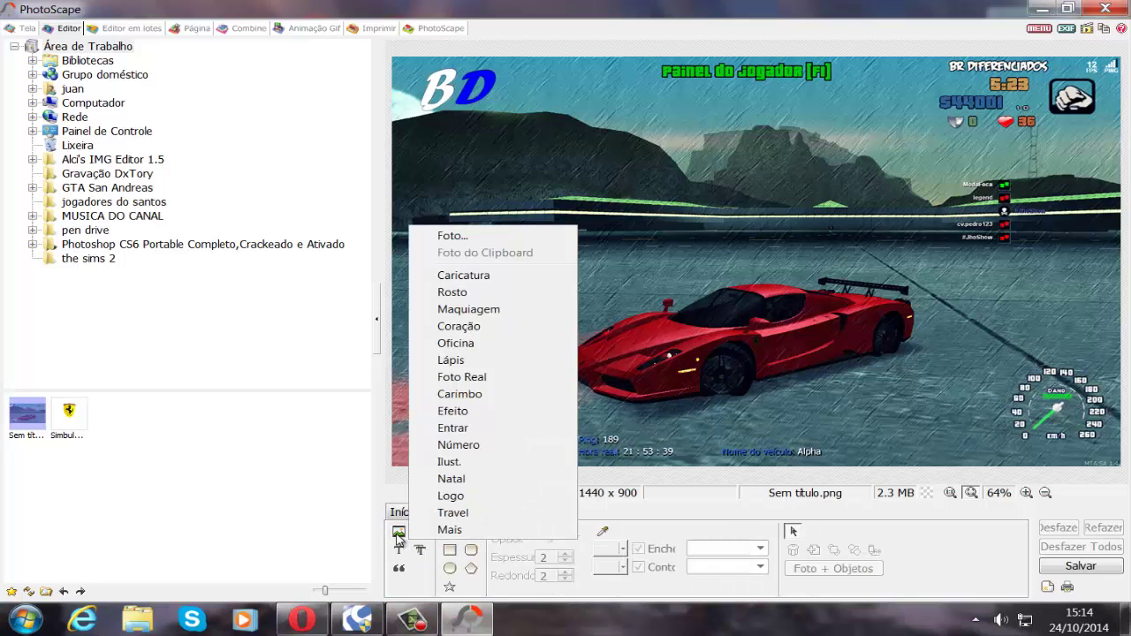
left_click(451, 237)
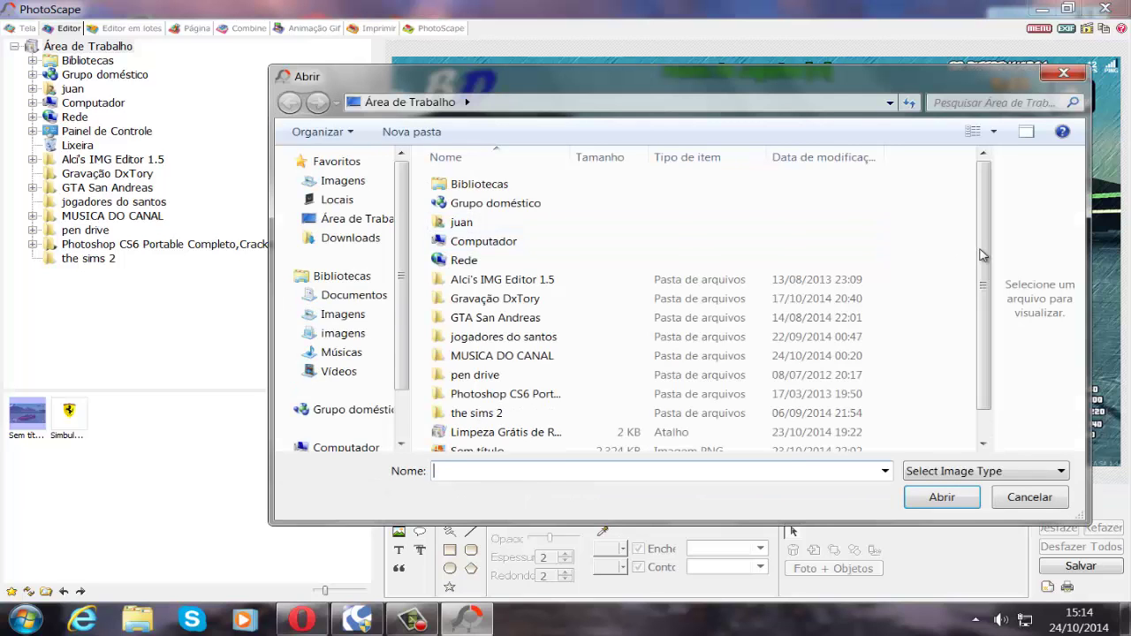
scroll(981, 266, "down", 3)
double_click(519, 447)
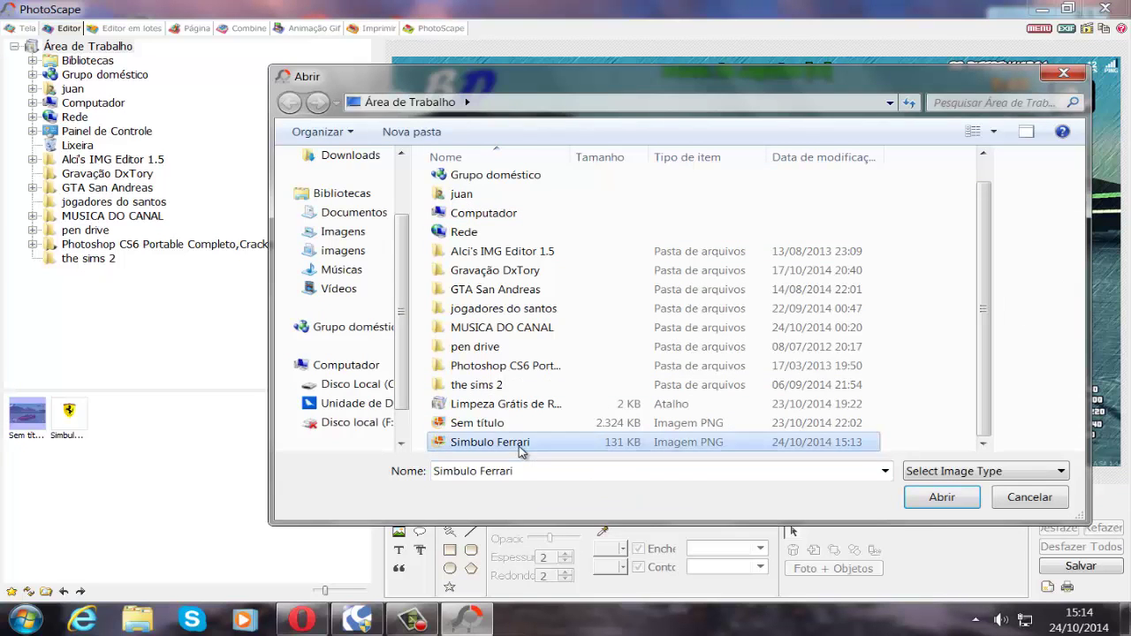
Shrink the Ferrari shield object to a small badge on the car's front side near the wheel.
left_click(644, 420)
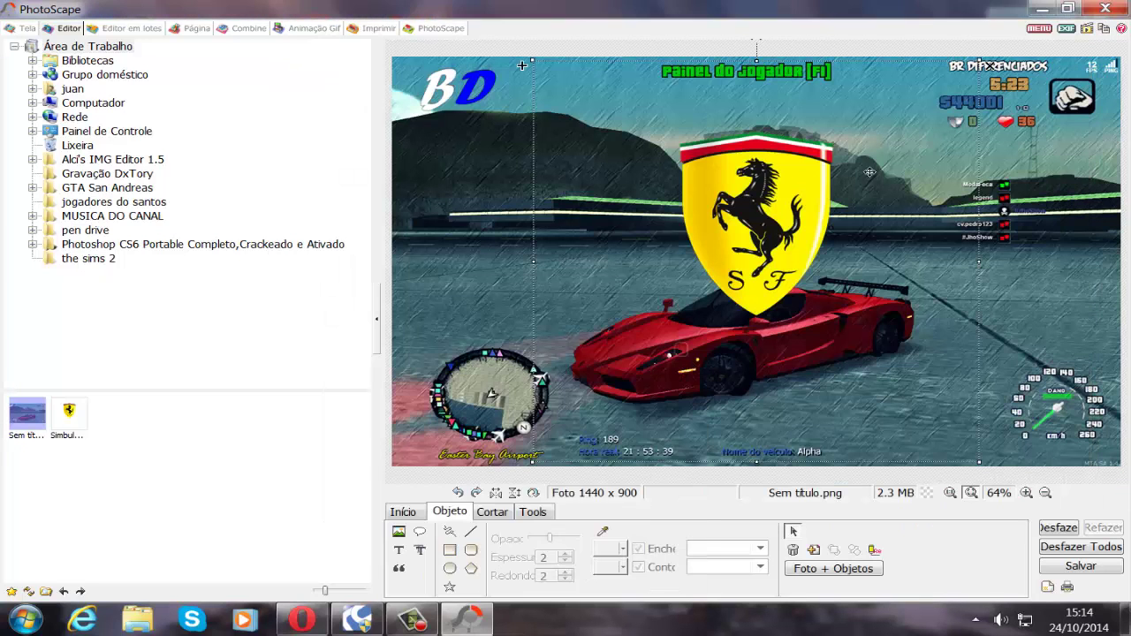
left_click_drag(968, 82, 929, 120)
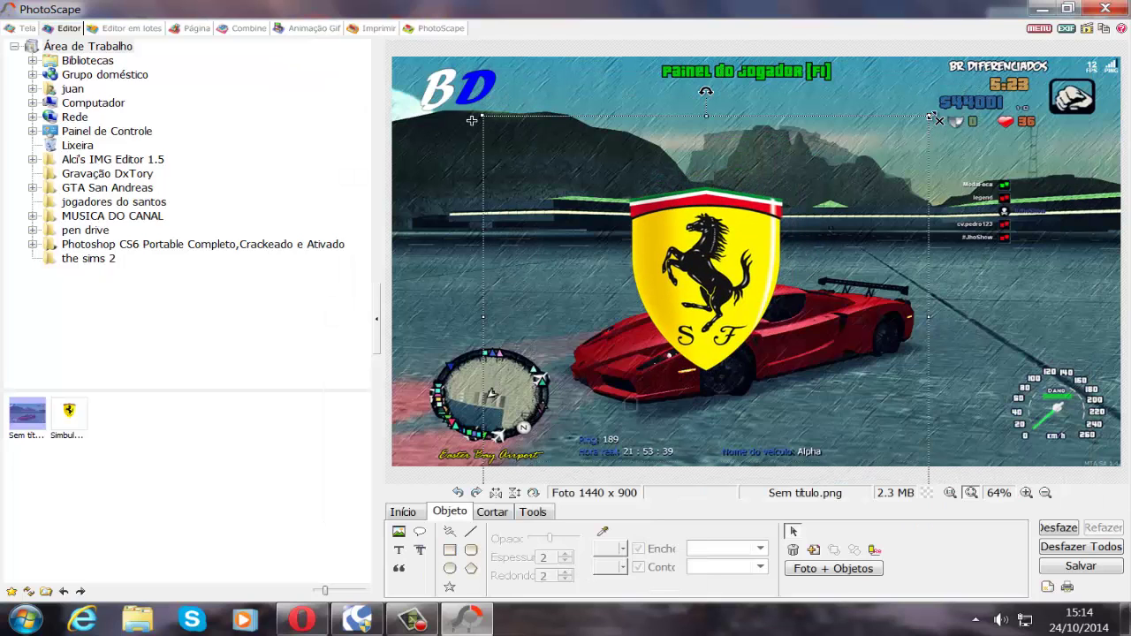
left_click_drag(472, 119, 531, 134)
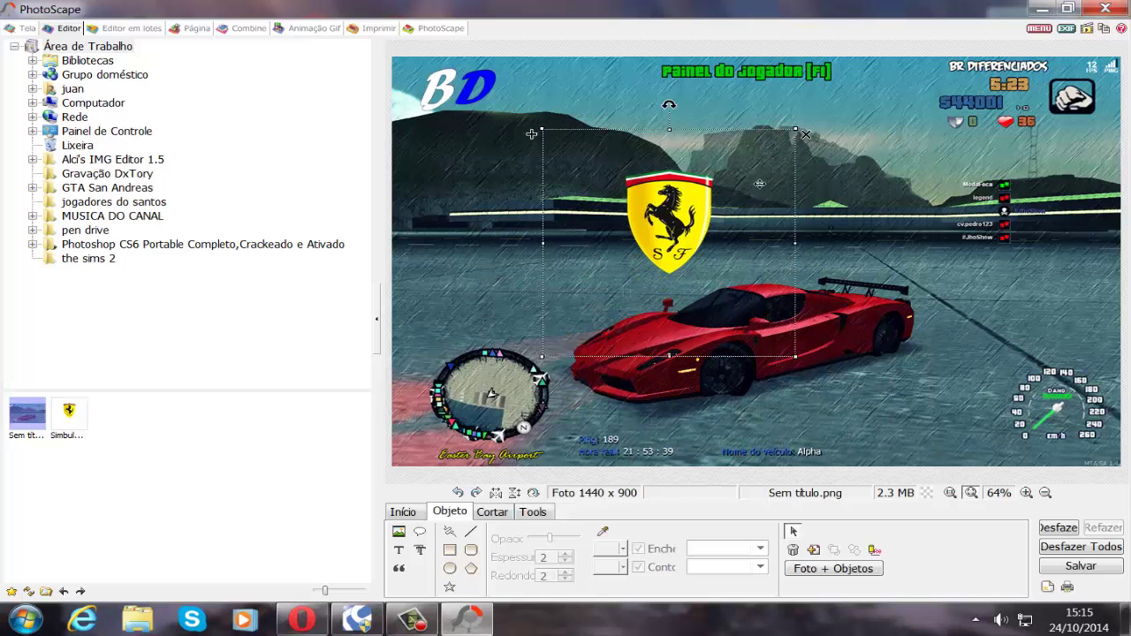
left_click_drag(734, 202, 527, 91)
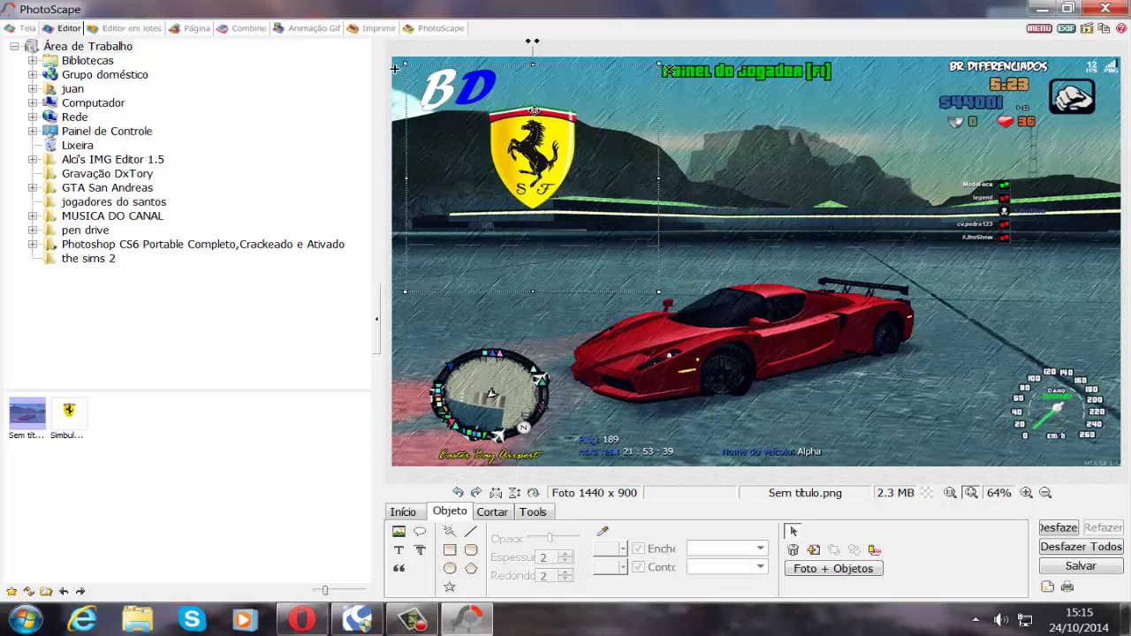
left_click_drag(461, 110, 734, 350)
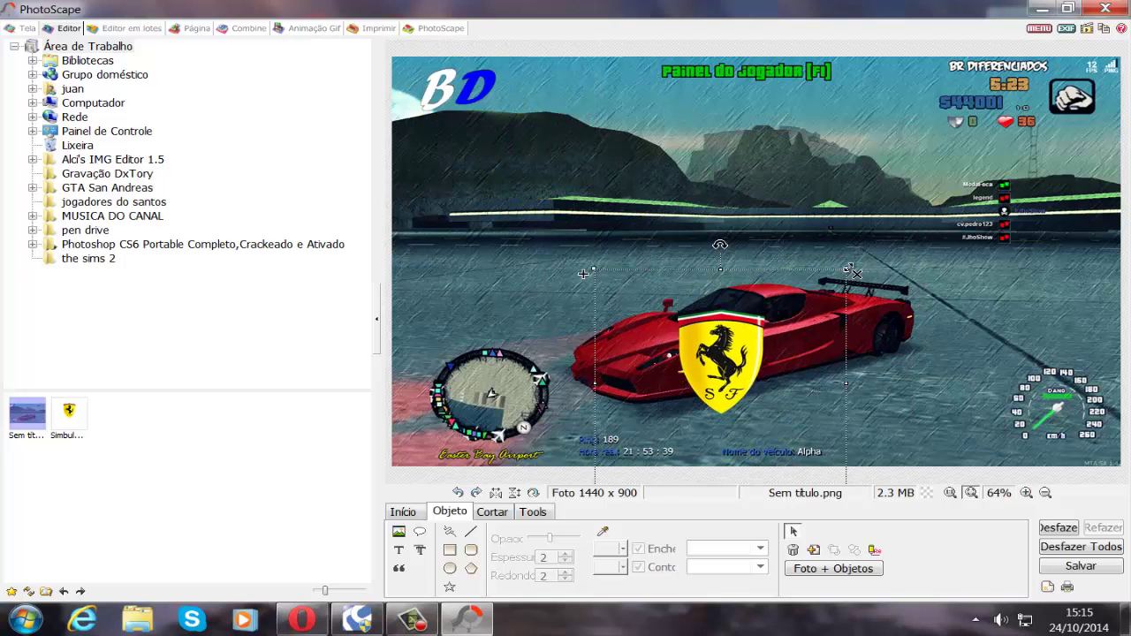
mouse_move(846, 269)
left_mouse_down()
mouse_move(724, 413)
mouse_move(787, 296)
mouse_move(714, 367)
mouse_move(690, 335)
left_mouse_up()
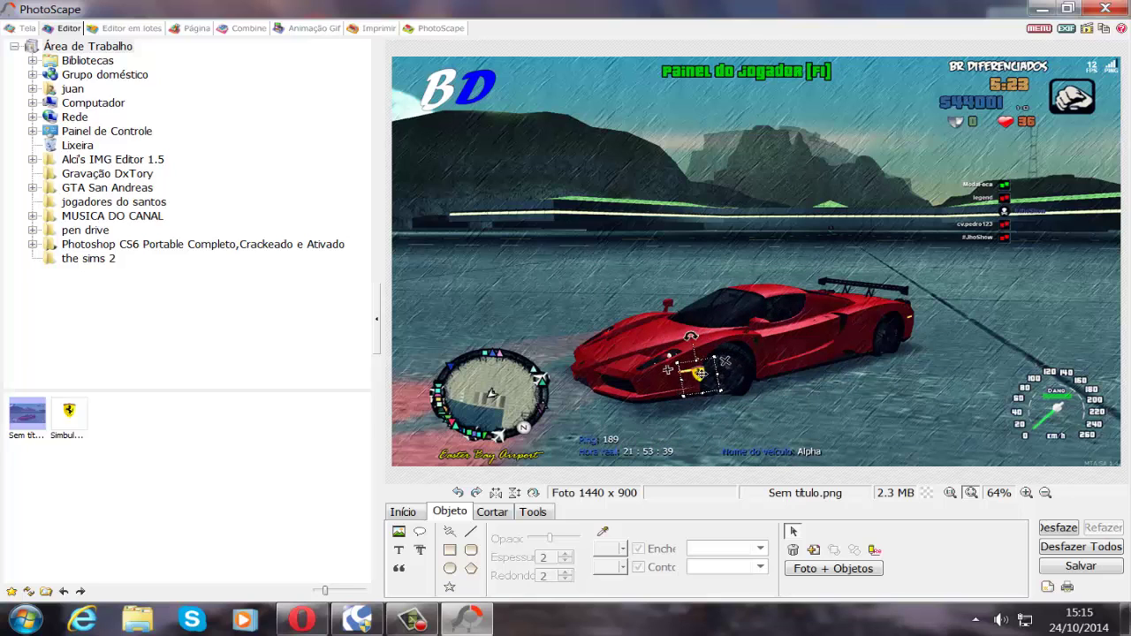
Tilt the small Ferrari badge upright, shrink it slightly and seat it on the front fender.
left_click_drag(698, 376, 754, 340)
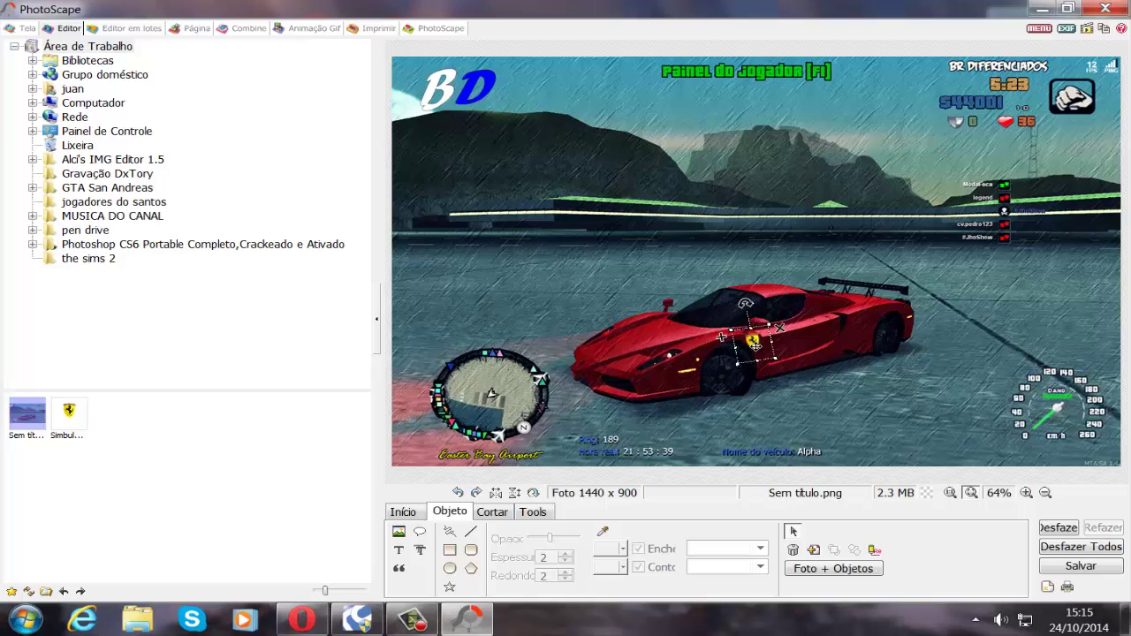
left_click(875, 419)
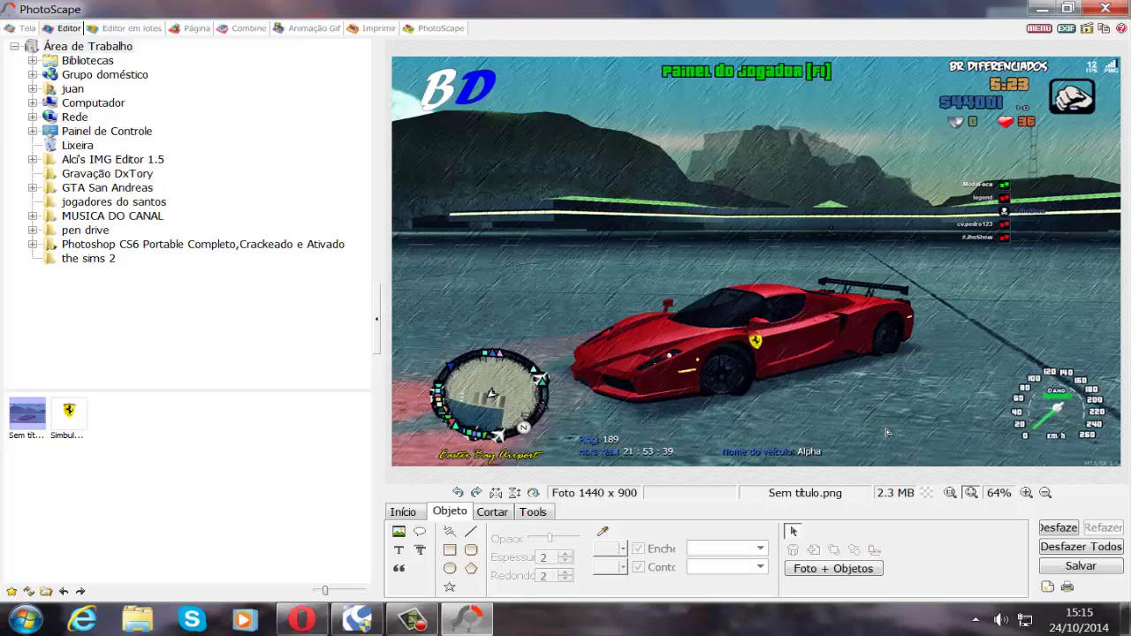
left_click(761, 339)
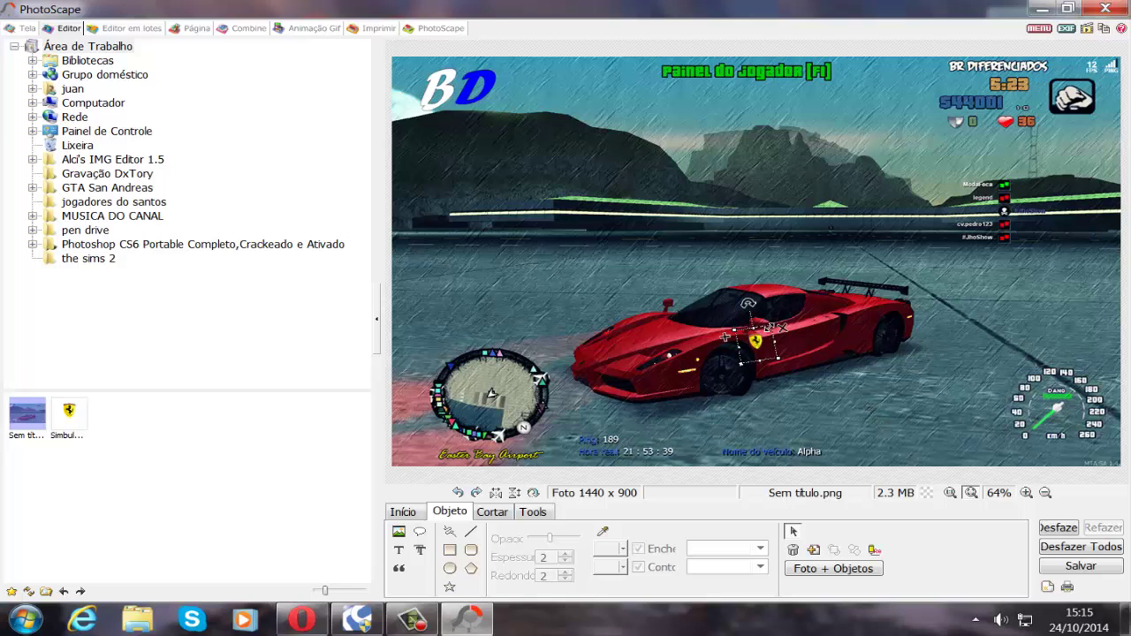
left_click_drag(769, 327, 755, 353)
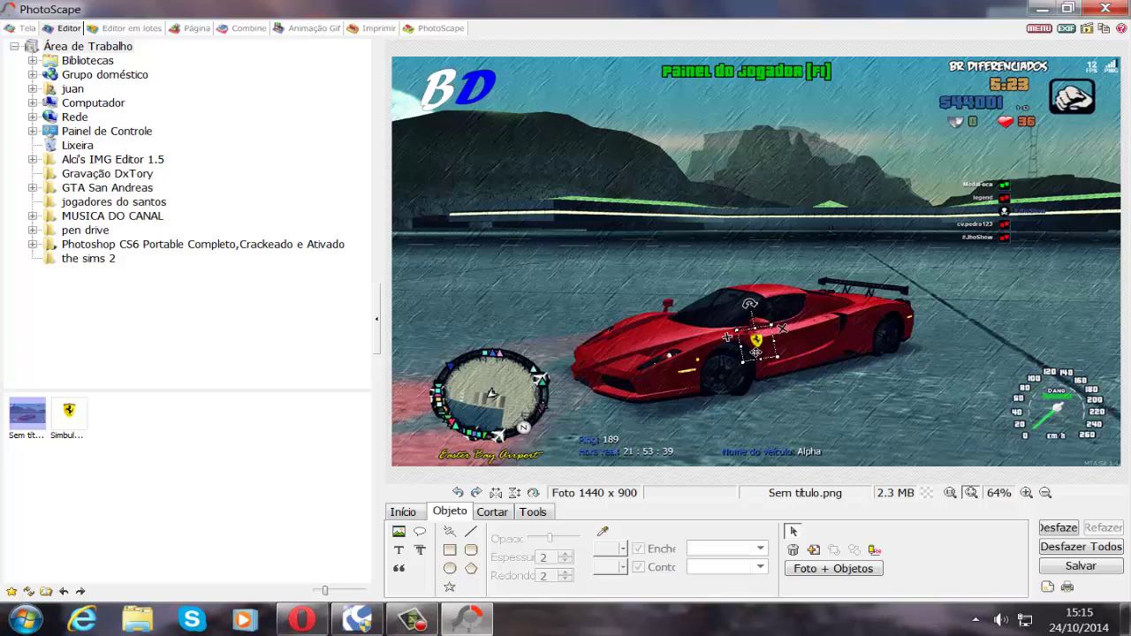
left_click(841, 364)
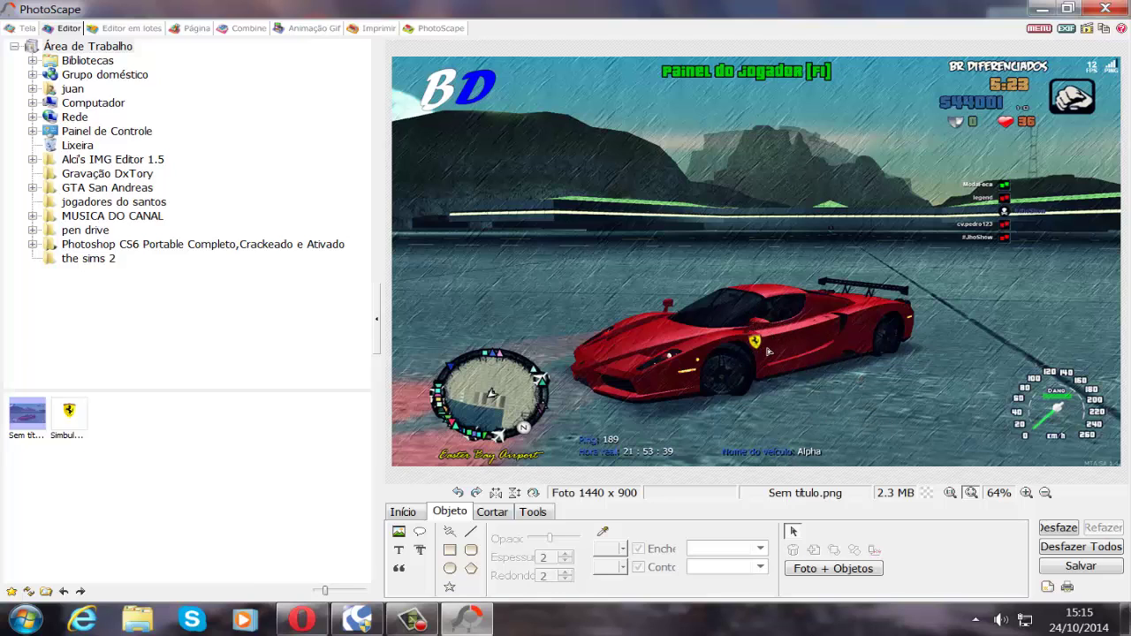
Shift the shield along the car's side, then enlarge and straighten it above the roof.
left_click_drag(753, 342, 806, 341)
mouse_move(800, 344)
left_mouse_down()
mouse_move(698, 292)
mouse_move(602, 281)
mouse_move(591, 161)
mouse_move(603, 144)
left_mouse_up()
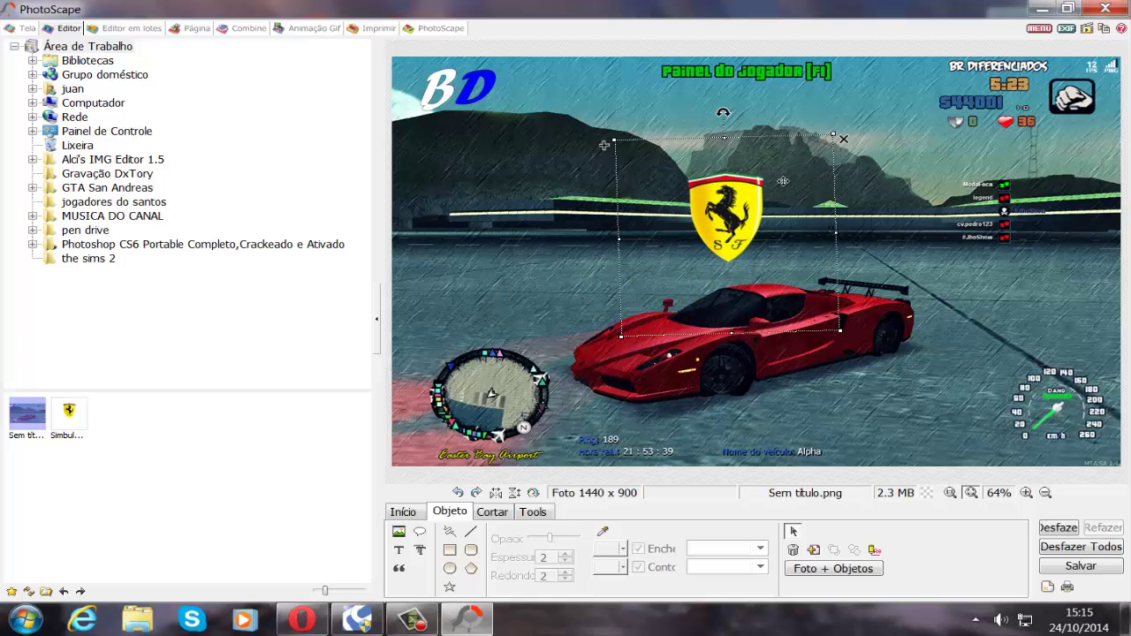
left_click_drag(604, 144, 607, 143)
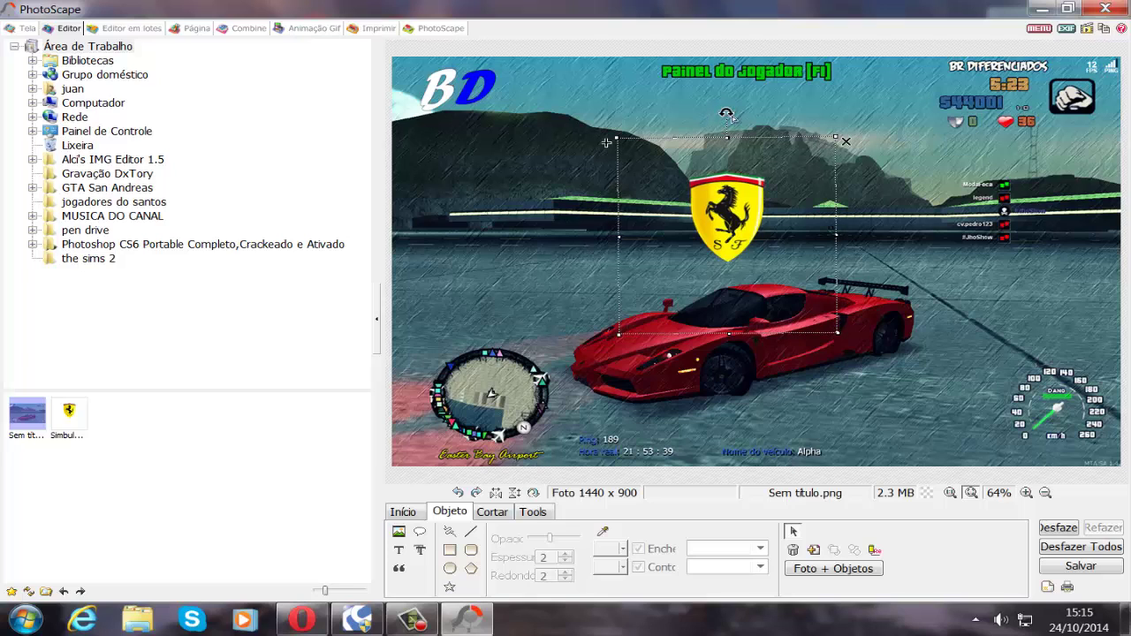
left_click(412, 618)
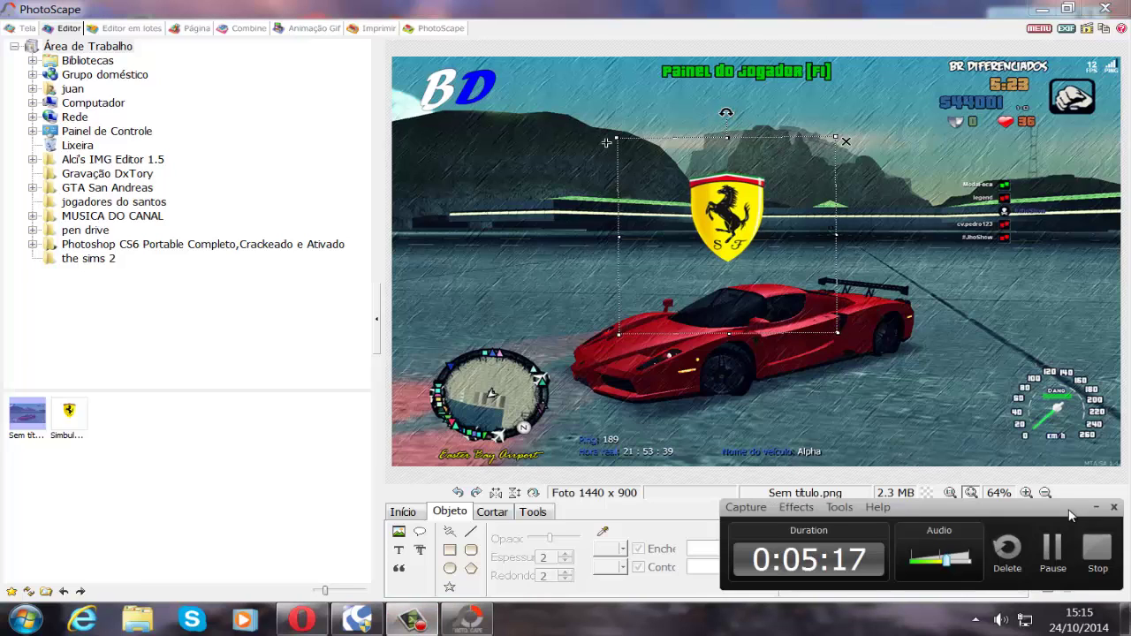